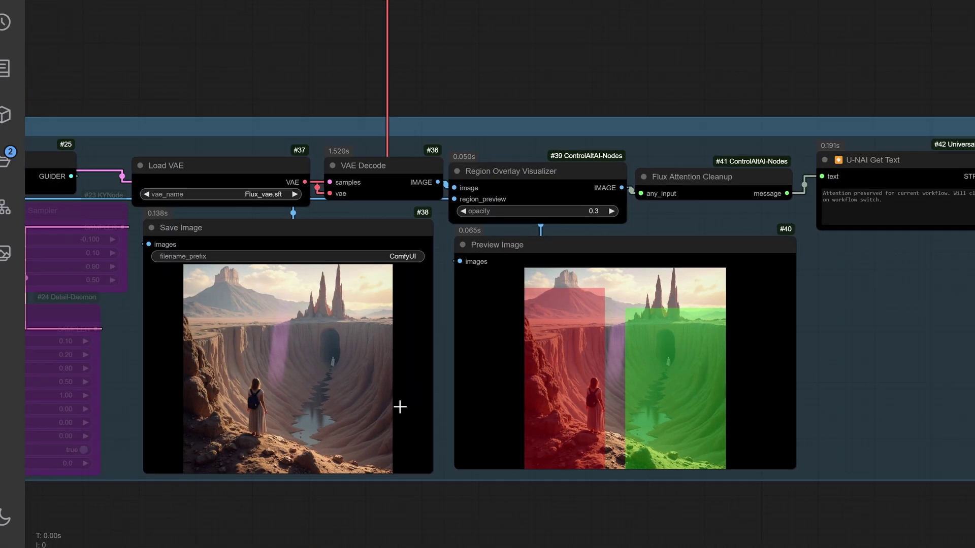
Step: Examine the regional workflow, from the Flux Sampling and CleanUp group back to the Region Generator and Processor and Region Validator groups
drag(139, 49, 652, 79)
scroll(653, 79, up, 2)
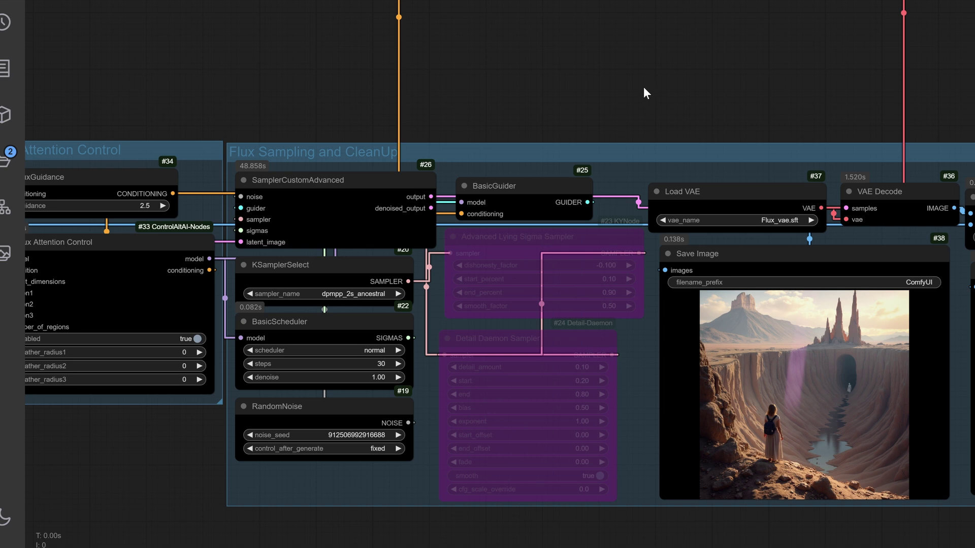
scroll(398, 135, down, 2)
drag(227, 84, 693, 84)
drag(122, 87, 930, 317)
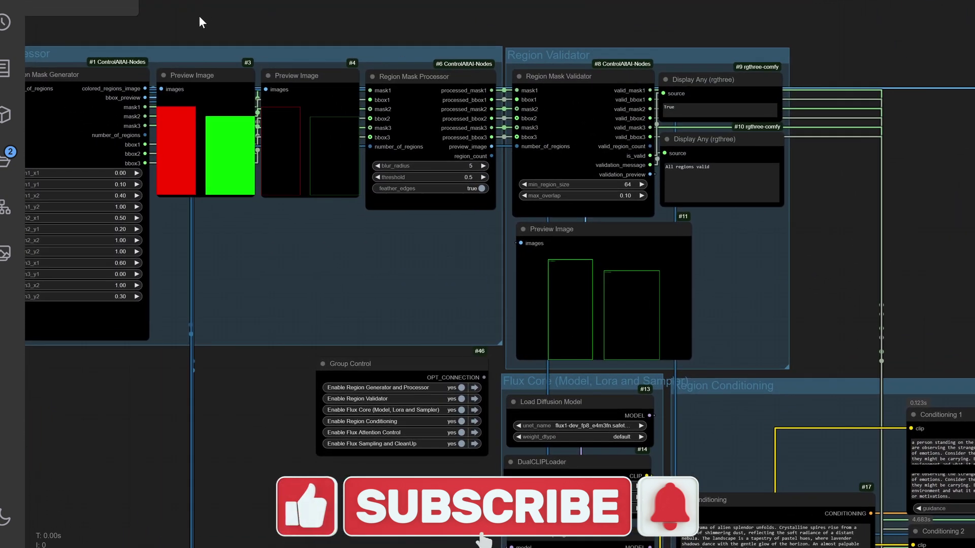
drag(200, 22, 315, 38)
scroll(511, 64, down, 5)
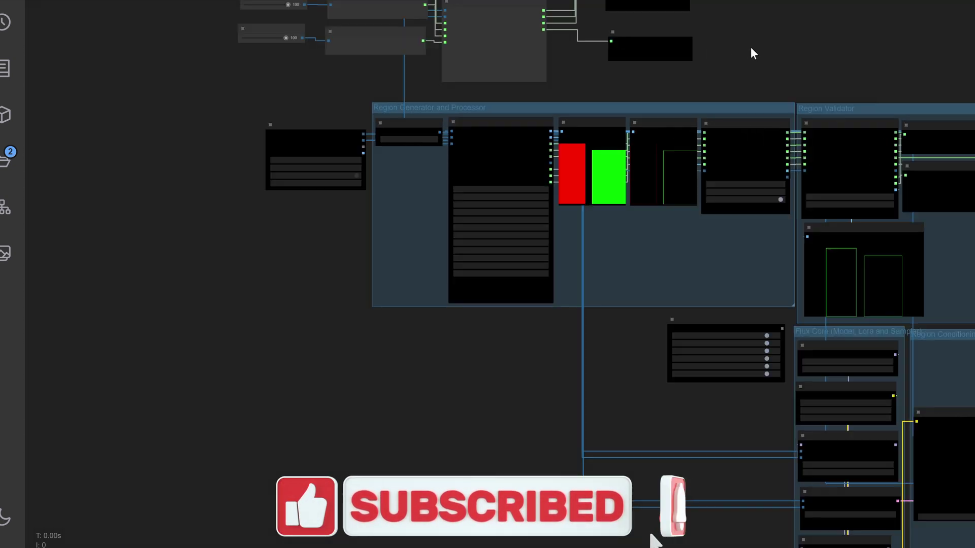
drag(751, 49, 418, 5)
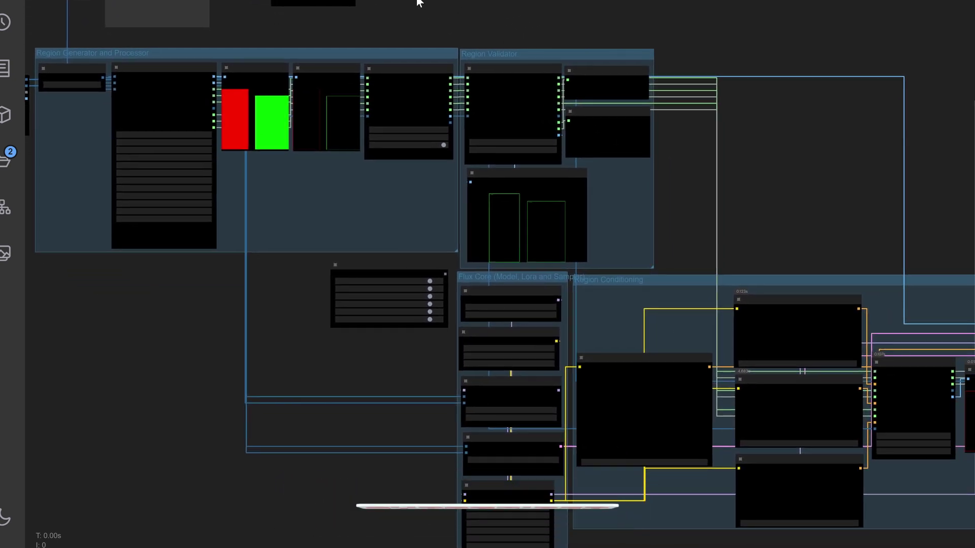
scroll(168, 162, up, 2)
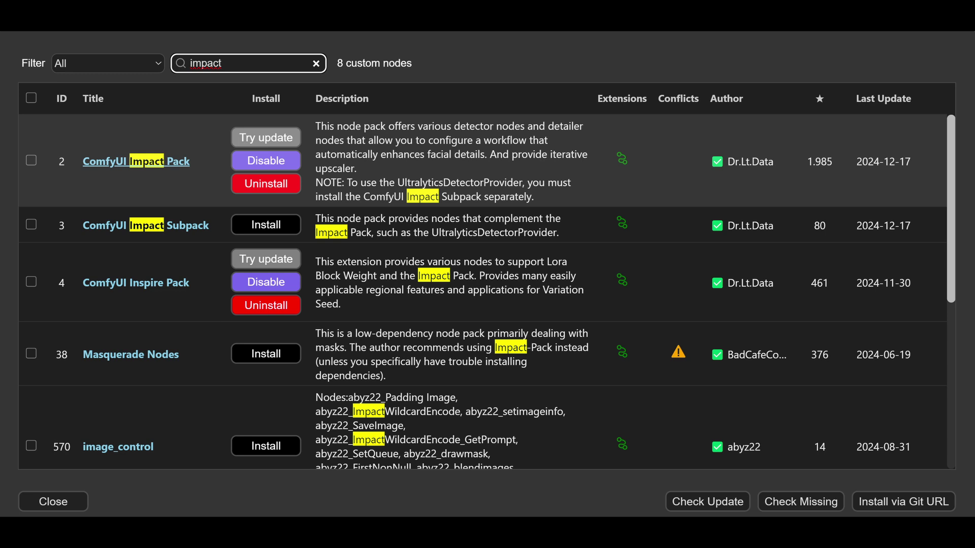
Step: Search the custom nodes list in turn for "rgt", "controlal" and "pythongo"
key(ctrl+a)
text(rgt)
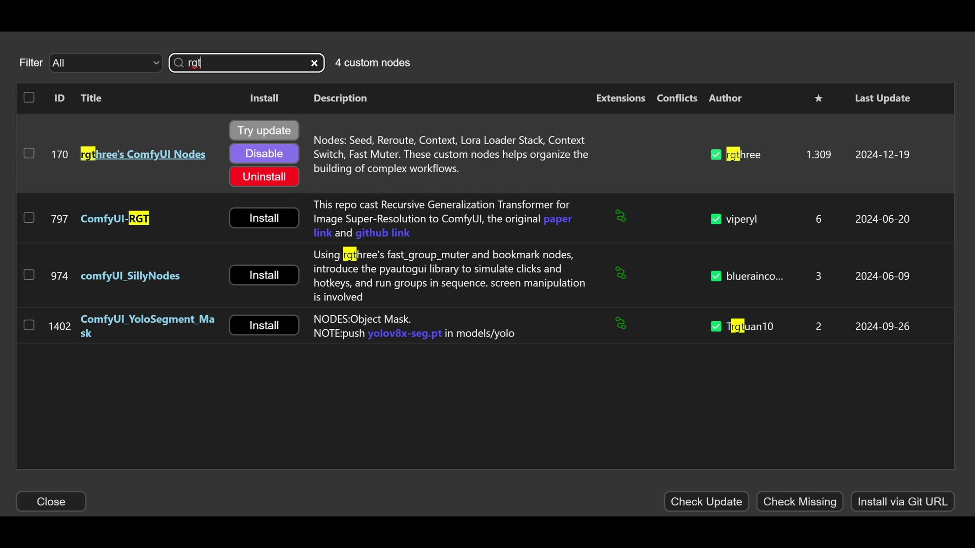
key(ctrl+a)
text(controlal)
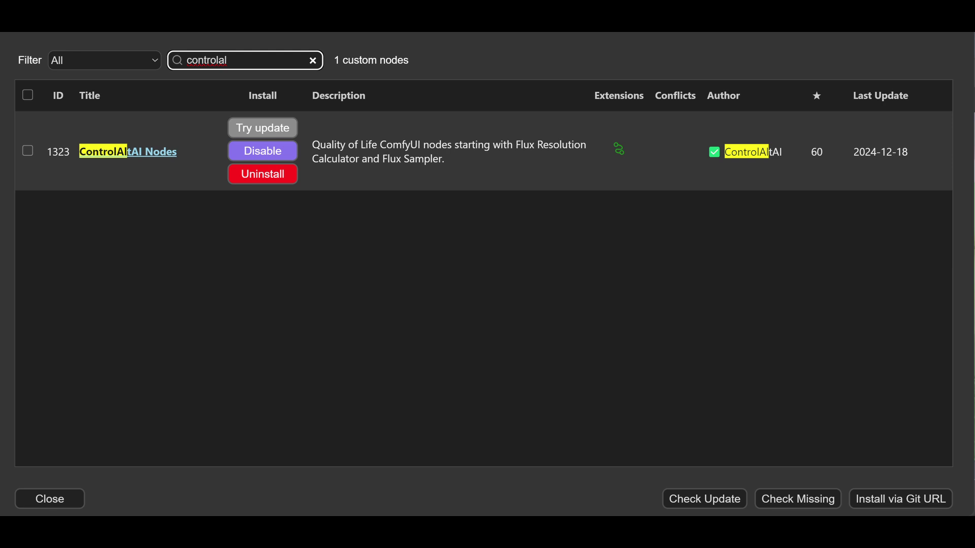
key(ctrl+a)
text(pythongo)
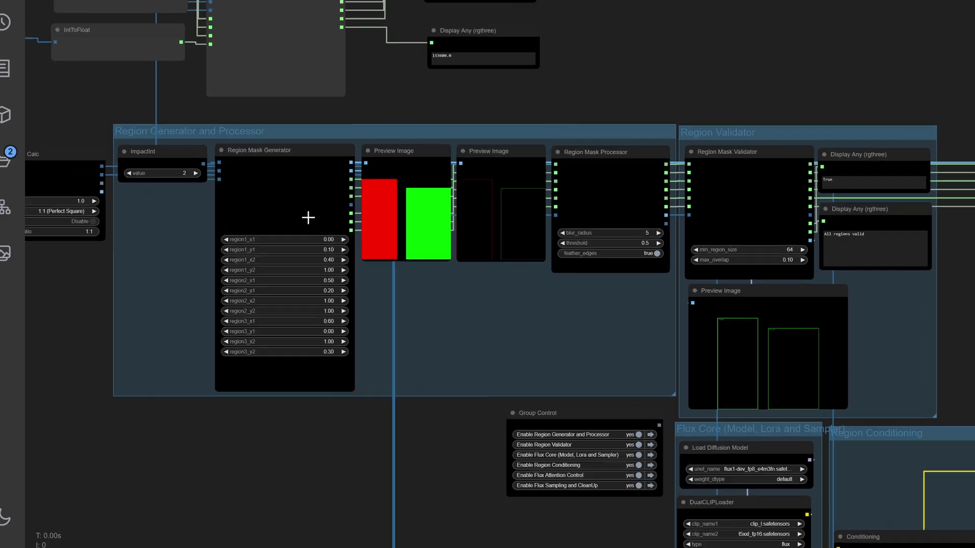
Step: Set region1_x1 of the Region Mask Generator to 0.07 and queue the workflow
scroll(459, 95, up, 5)
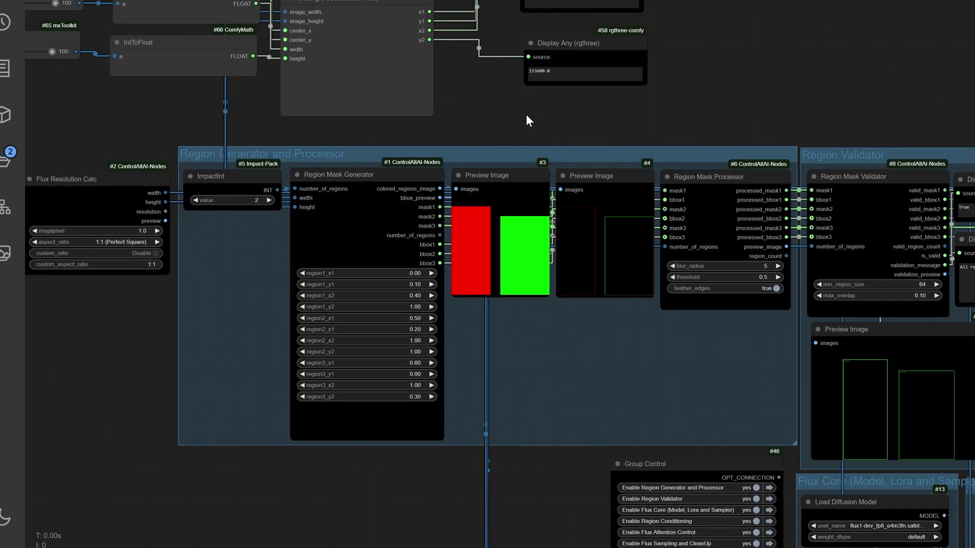
drag(526, 116, 353, 110)
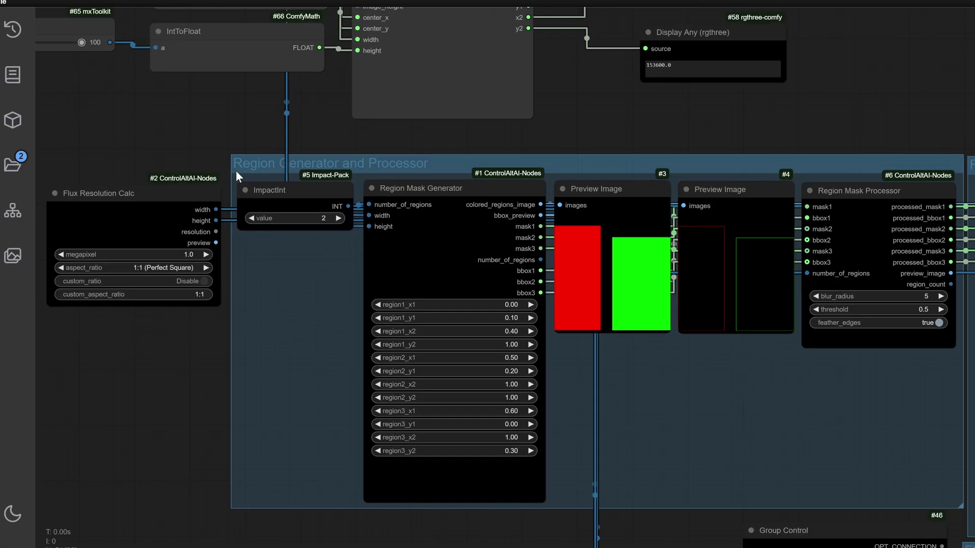
scroll(236, 170, up, 2)
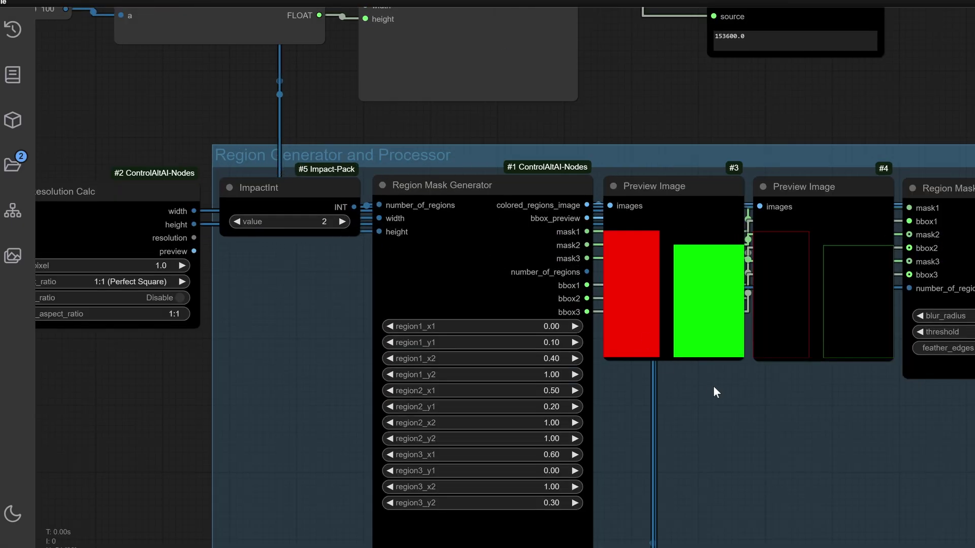
drag(772, 412, 663, 361)
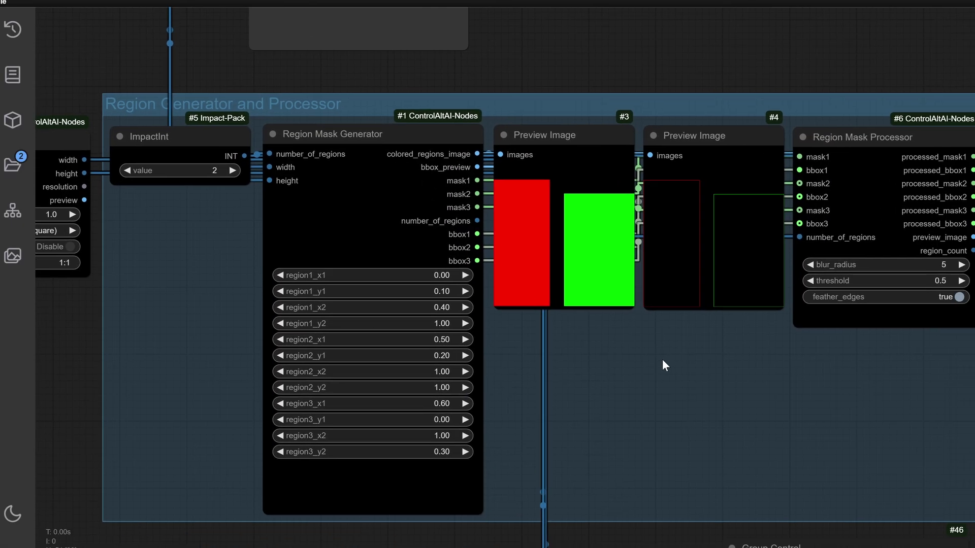
drag(441, 277, 442, 280)
click(371, 544)
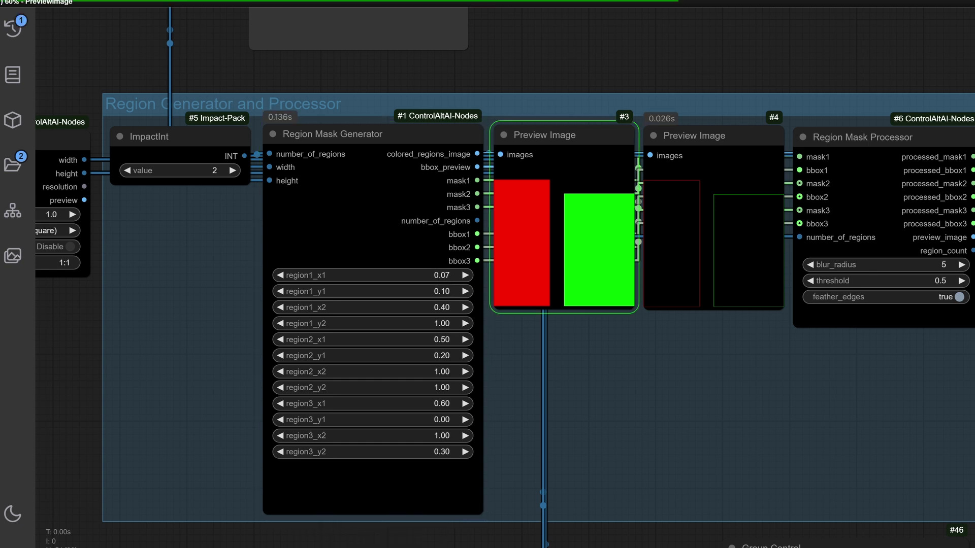
Step: Set region 1 in the Region Mask Generator to x1 0, y1 0.3 and x2 0.5
click(442, 277)
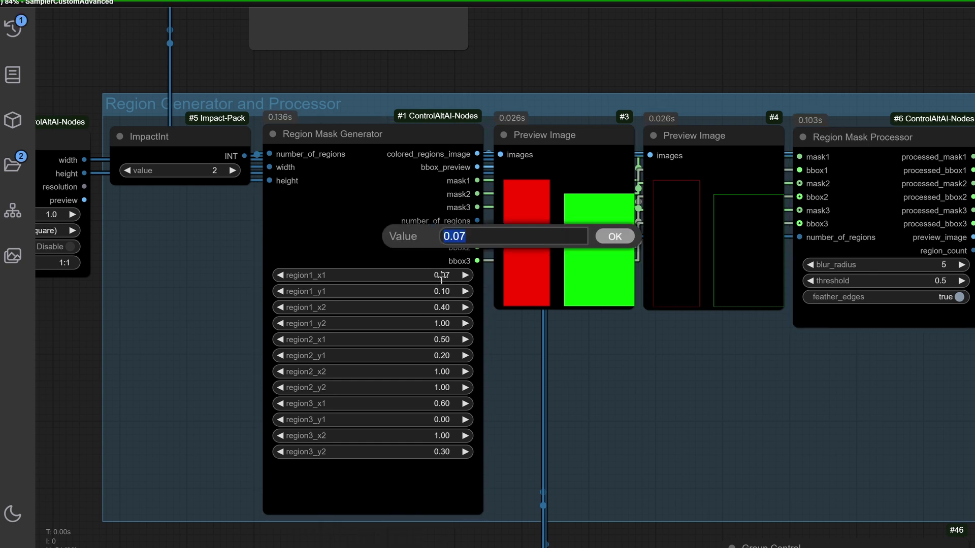
text(0)
key(Return)
click(445, 292)
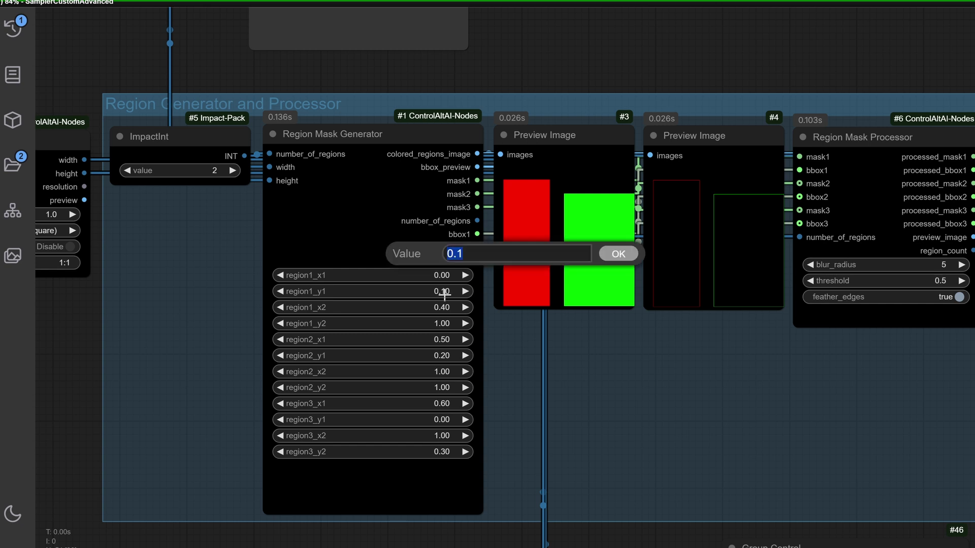
text(0.3)
key(Return)
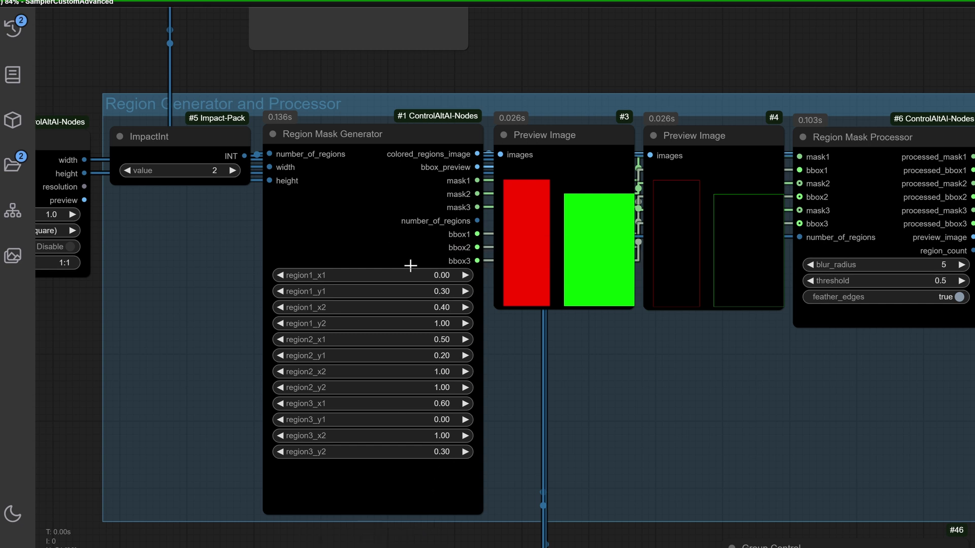
click(445, 311)
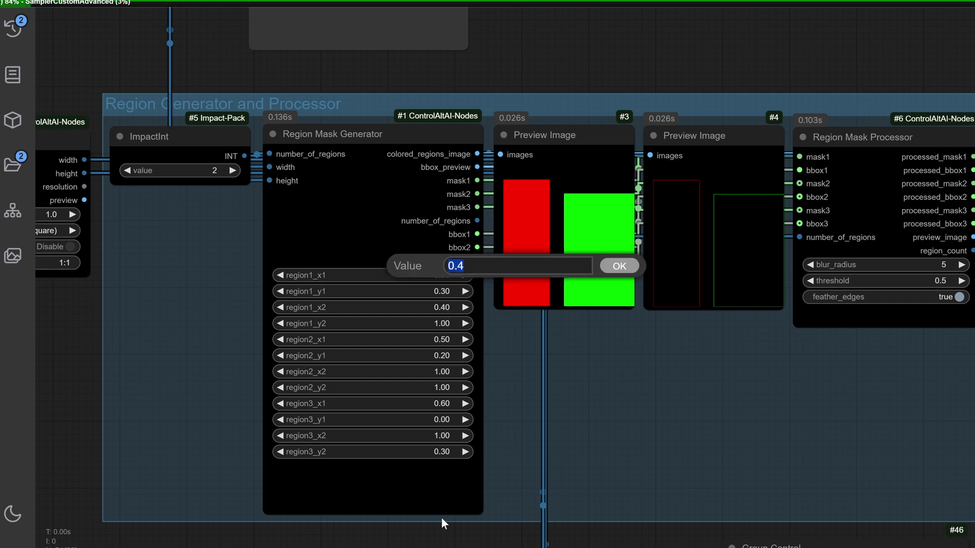
text(0.5)
key(Return)
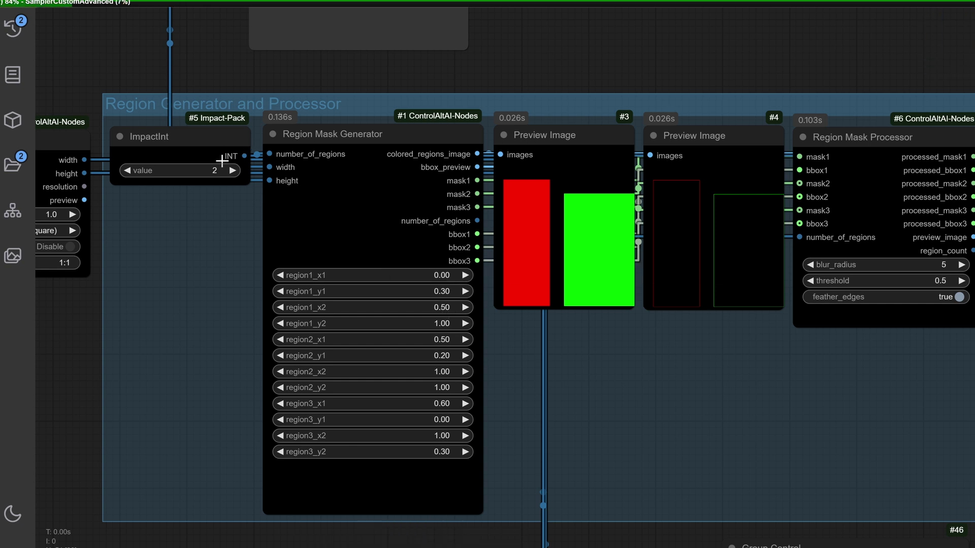
Step: Set the number of regions in the ImpactInt node to 3 and queue the workflow
click(210, 172)
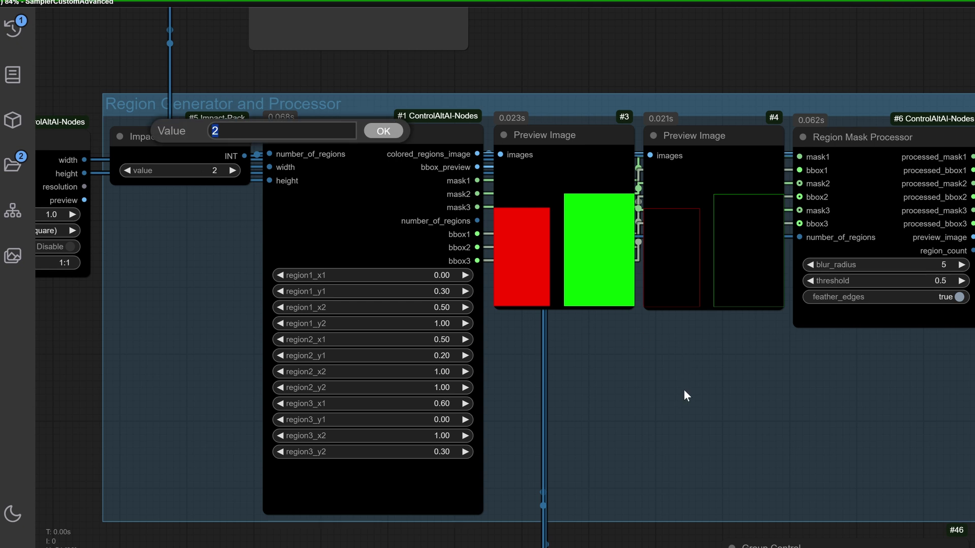
text(3)
key(Return)
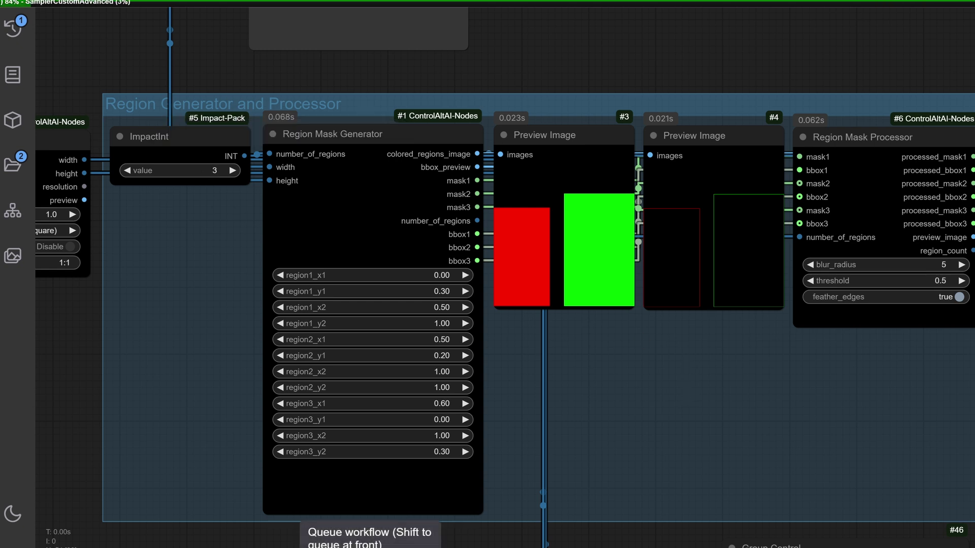
key(ctrl+Return)
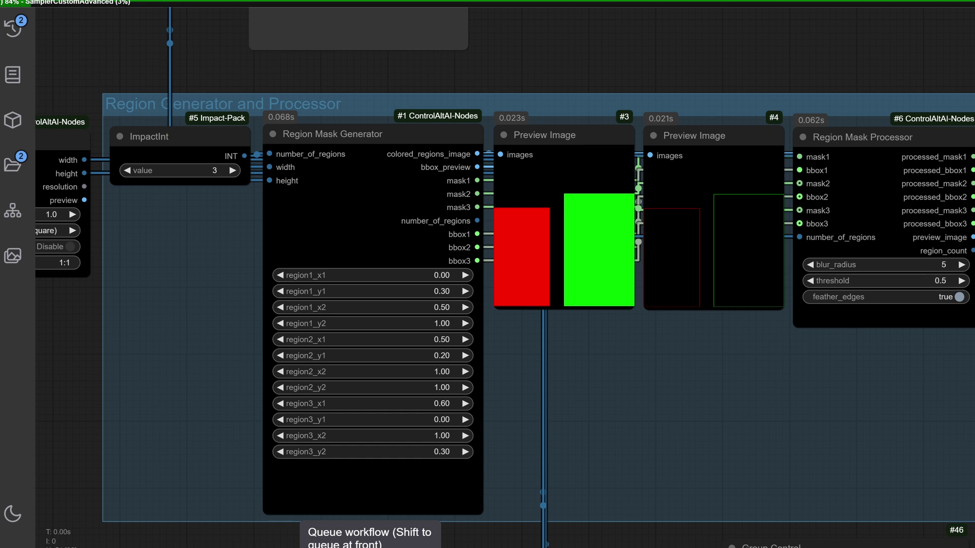
Step: Queue the workflow with the number of regions reduced to 1, cancelling the runs ahead of it
click(127, 171)
click(131, 172)
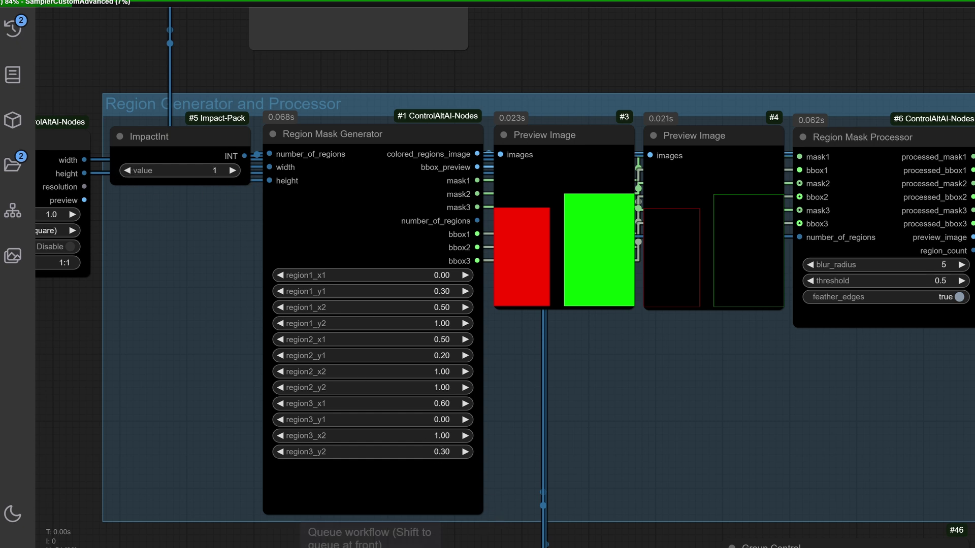
key(ctrl+Return)
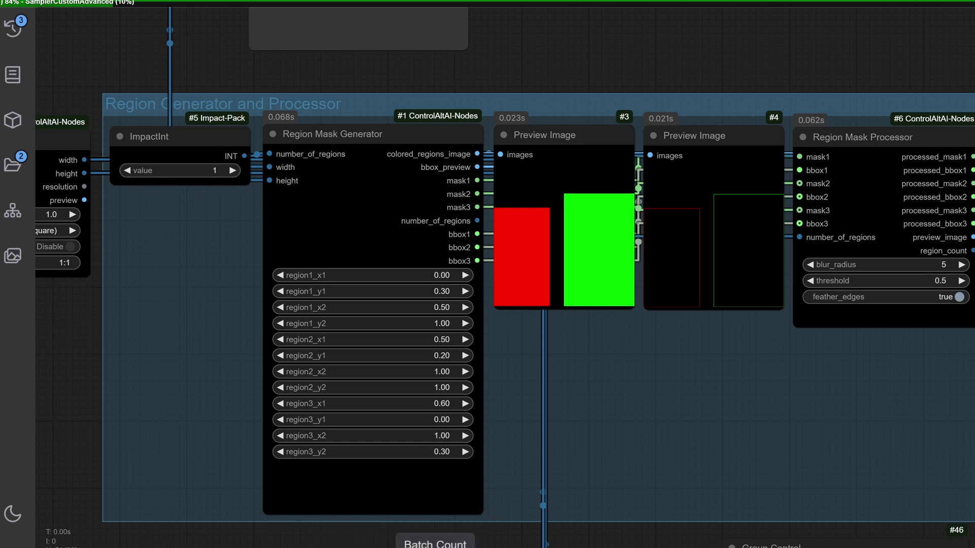
click(468, 547)
click(468, 547)
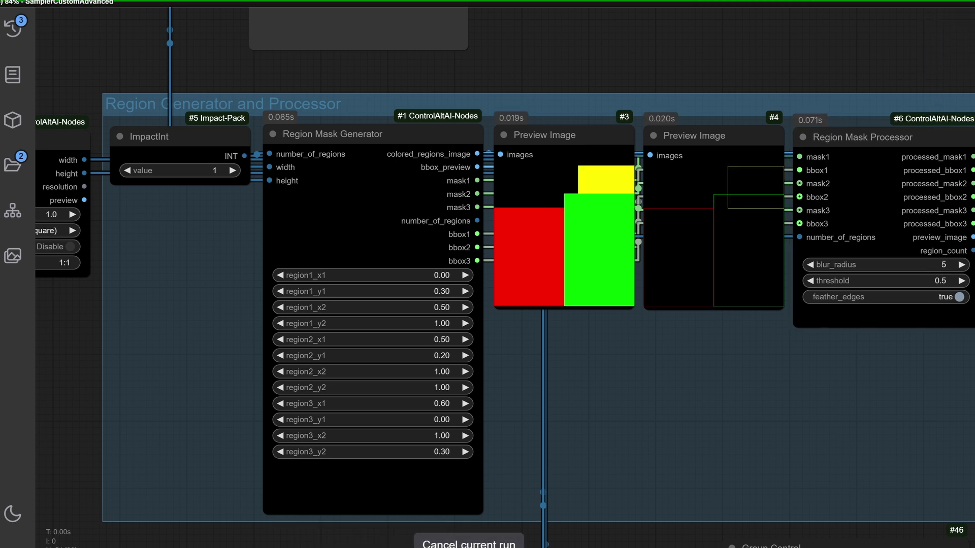
click(467, 545)
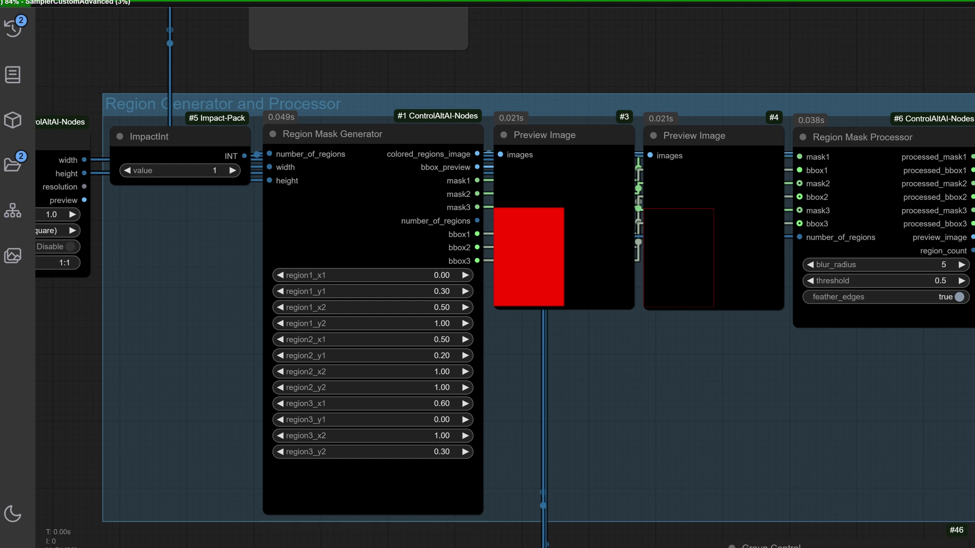
Step: Set the number of regions back to 2 and queue the workflow, cancelling the run in progress
click(232, 170)
click(370, 545)
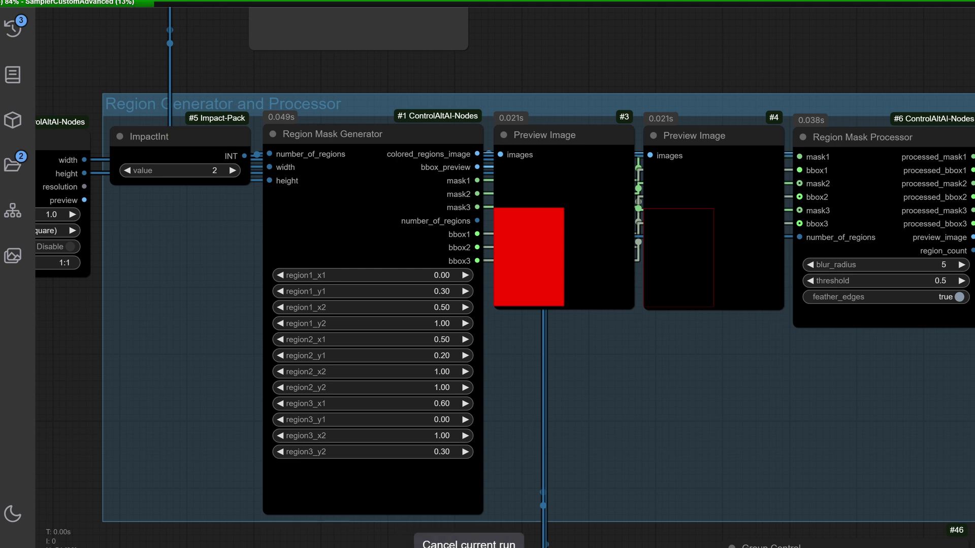
click(469, 546)
click(371, 545)
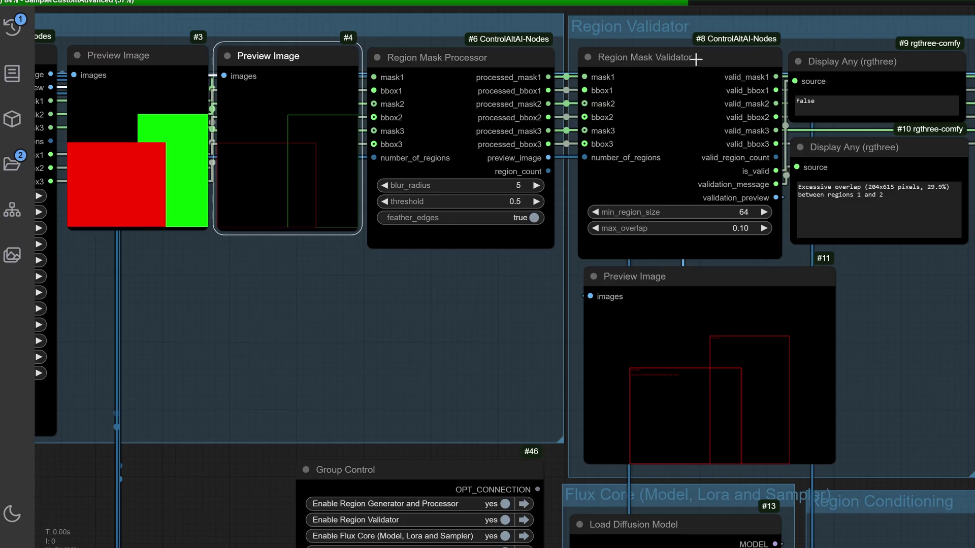
Step: Examine the Region Mask Validator's preview image up close, including the labels inside the outlined regions
click(695, 60)
drag(896, 325, 809, 351)
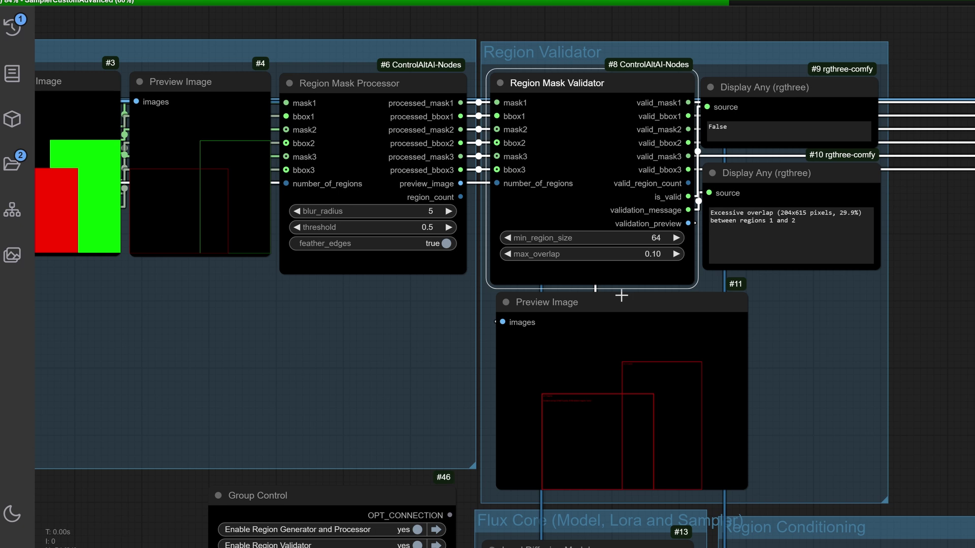
click(616, 301)
scroll(648, 382, up, 10)
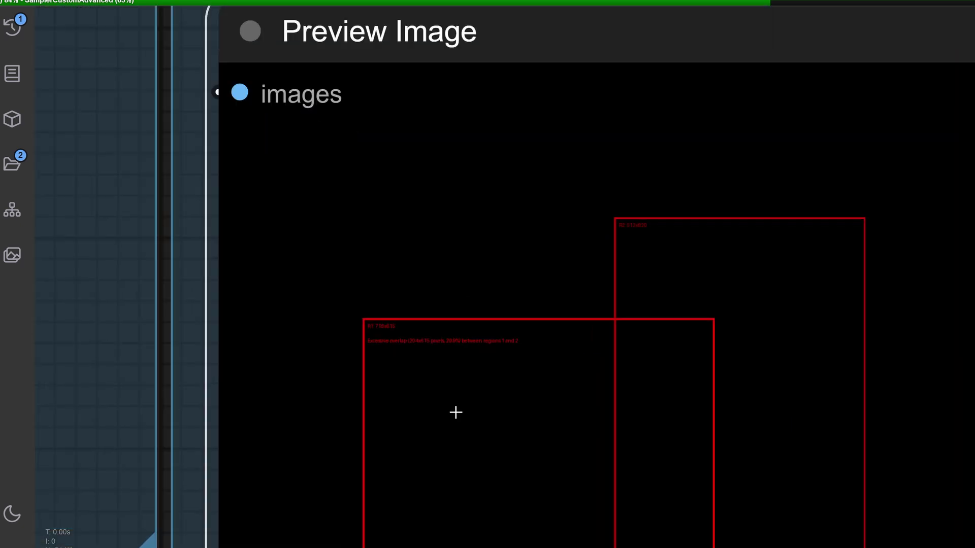
scroll(406, 355, up, 2)
scroll(363, 334, up, 7)
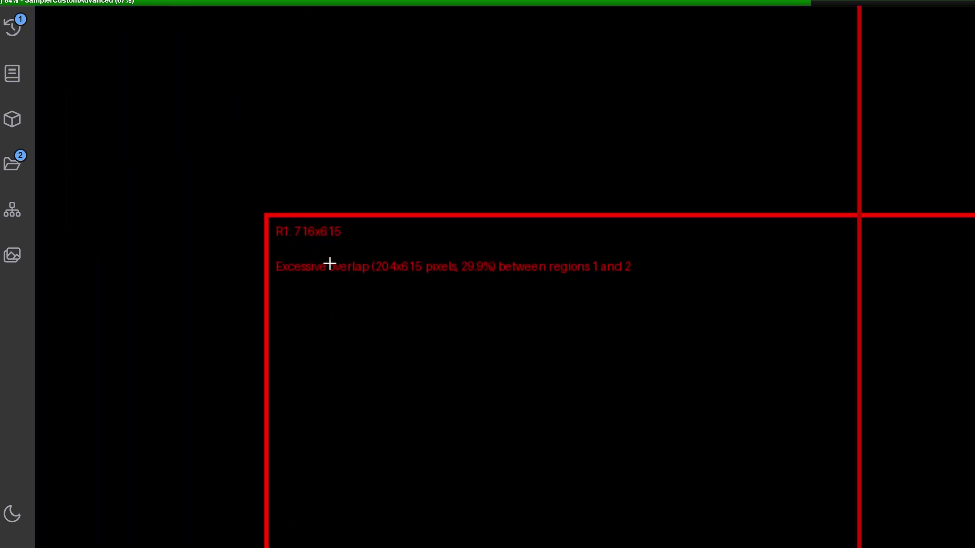
scroll(604, 282, down, 5)
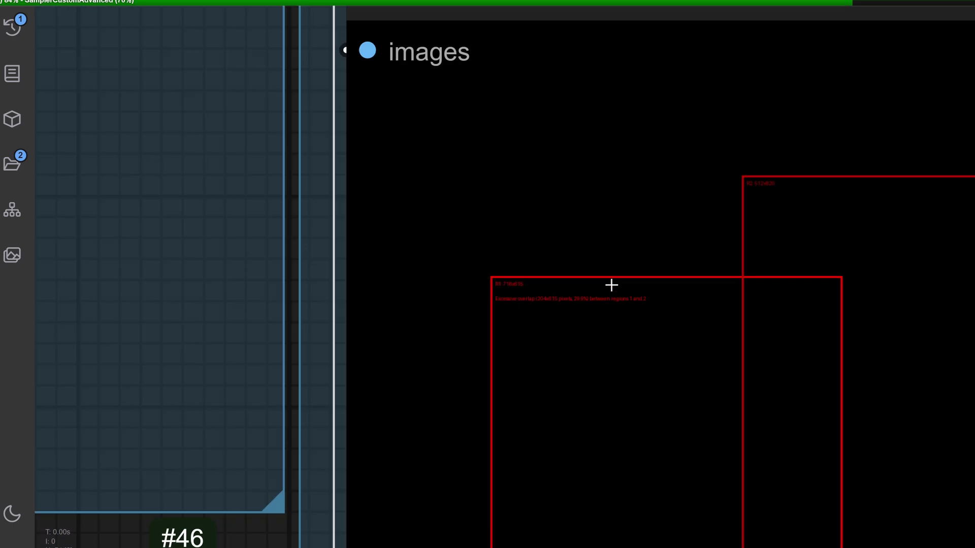
scroll(781, 250, down, 10)
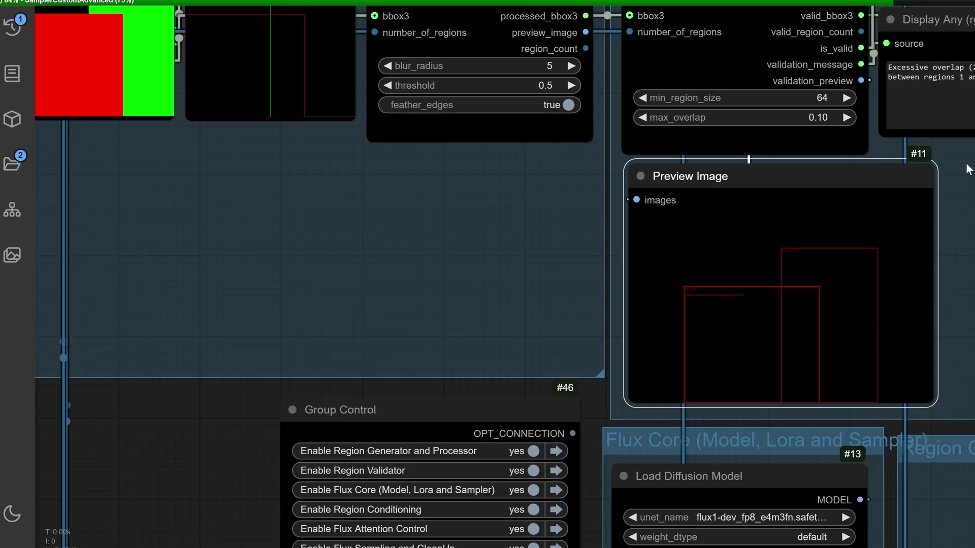
Step: Check the validity flag and validation message in the two Display Any nodes, highlighting the overlap percentage and region numbers
drag(967, 169, 761, 337)
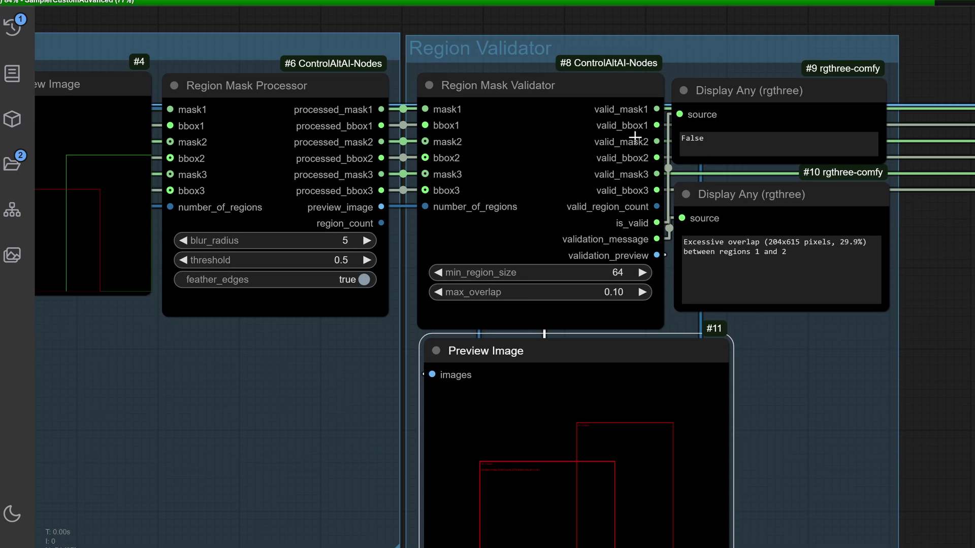
click(738, 97)
click(759, 196)
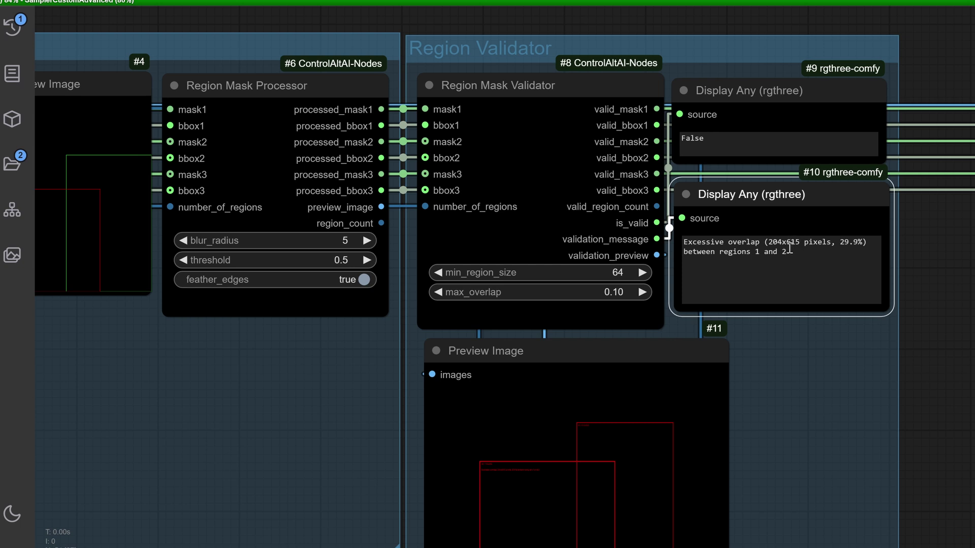
drag(848, 246, 859, 256)
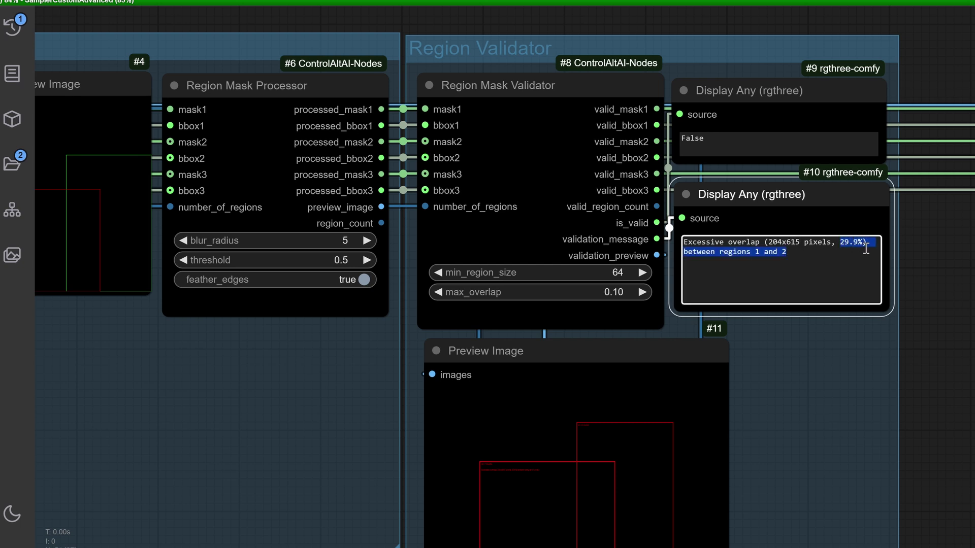
Step: Examine the area where regions 1 and 2 overlap in the validator's preview image
click(763, 290)
scroll(567, 459, up, 10)
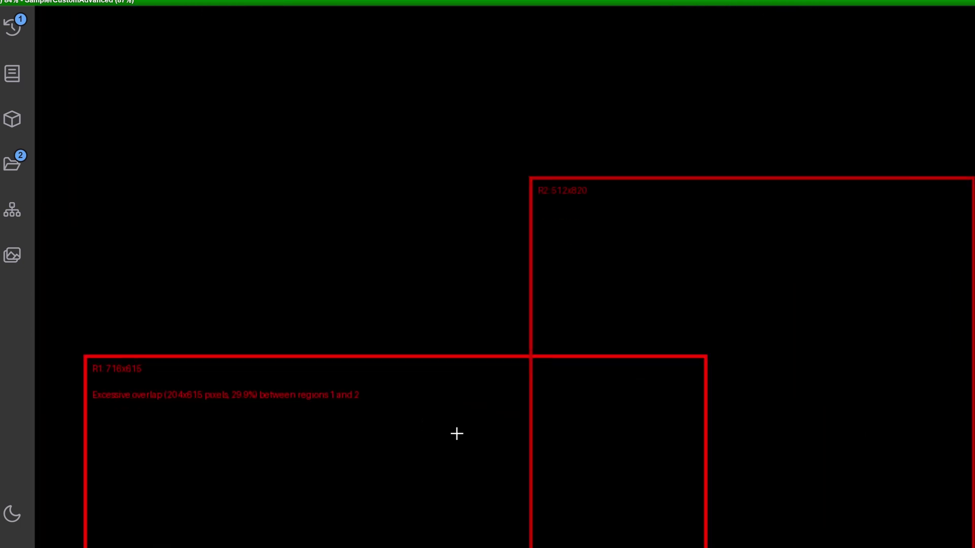
scroll(558, 447, down, 4)
drag(558, 446, 595, 175)
scroll(579, 213, up, 4)
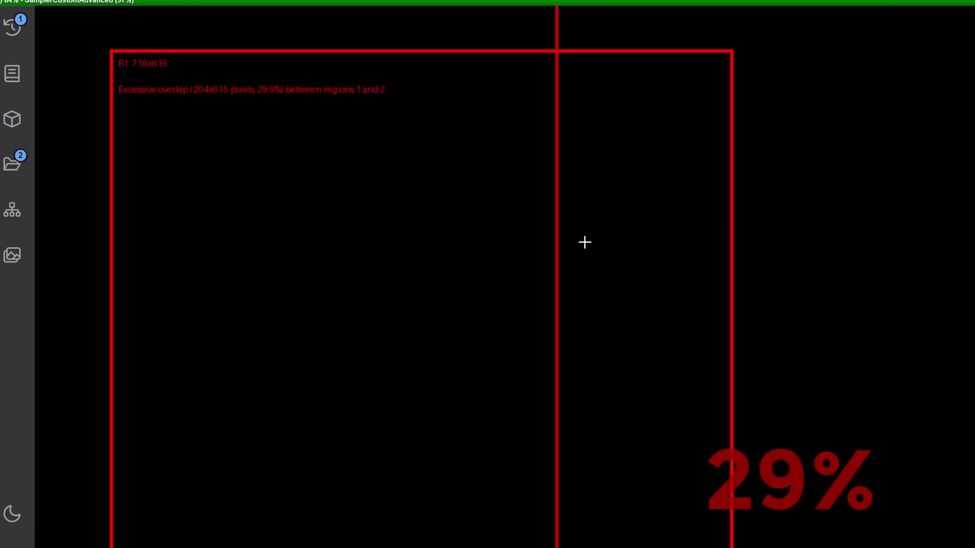
scroll(574, 243, down, 6)
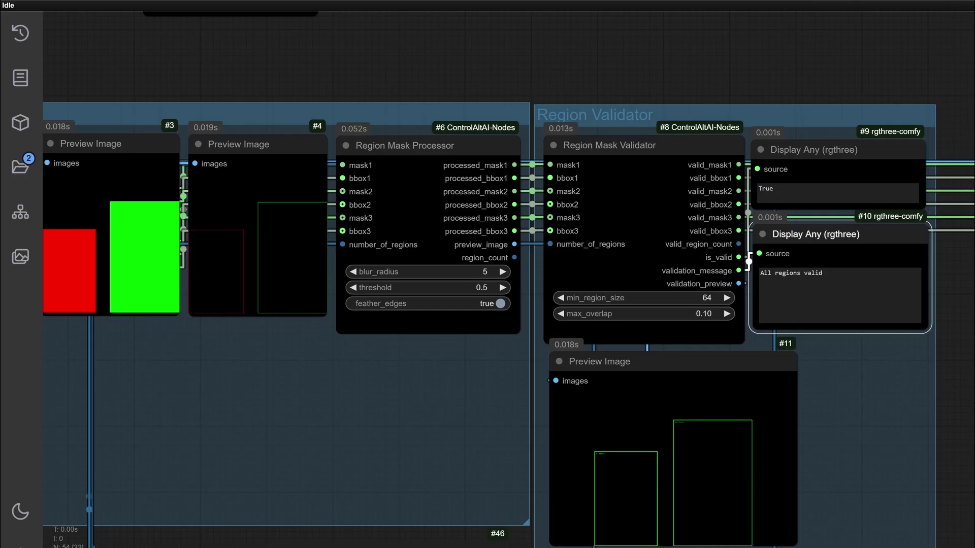
Step: Review the Flux Core group: the Load Diffusion Model, DualCLIPLoader, ModelSamplingFlux, EmptySD3LatentImage and Lora Loader Stack nodes
scroll(621, 307, down, 10)
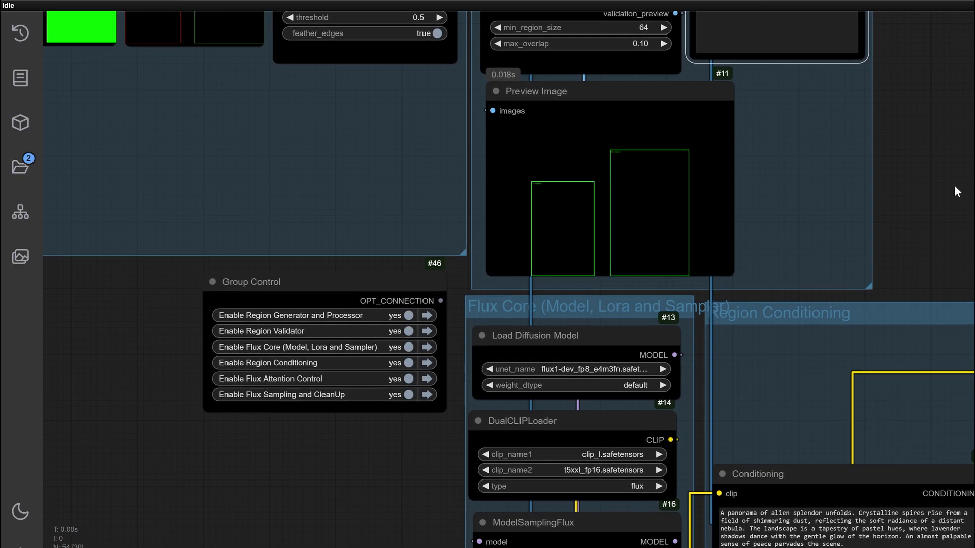
click(621, 305)
drag(363, 492, 369, 218)
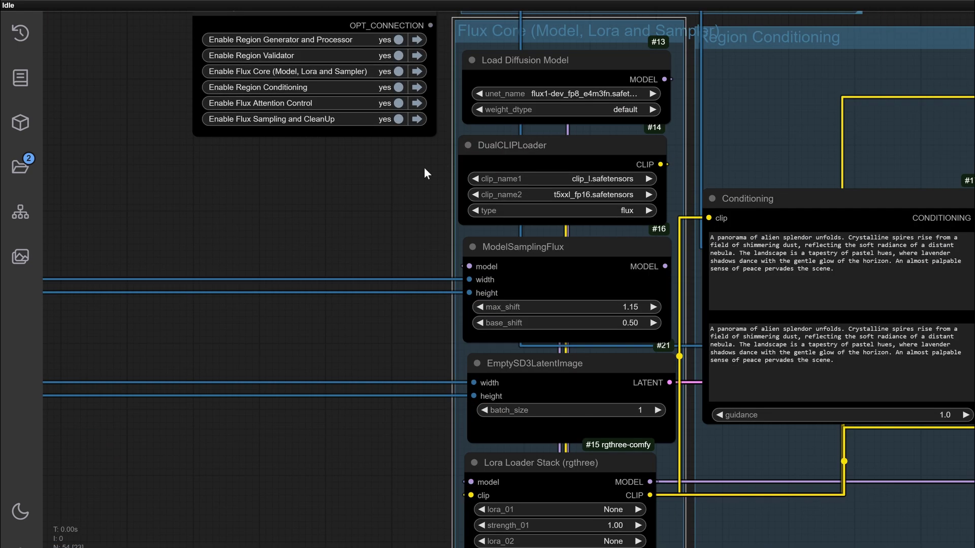
click(592, 58)
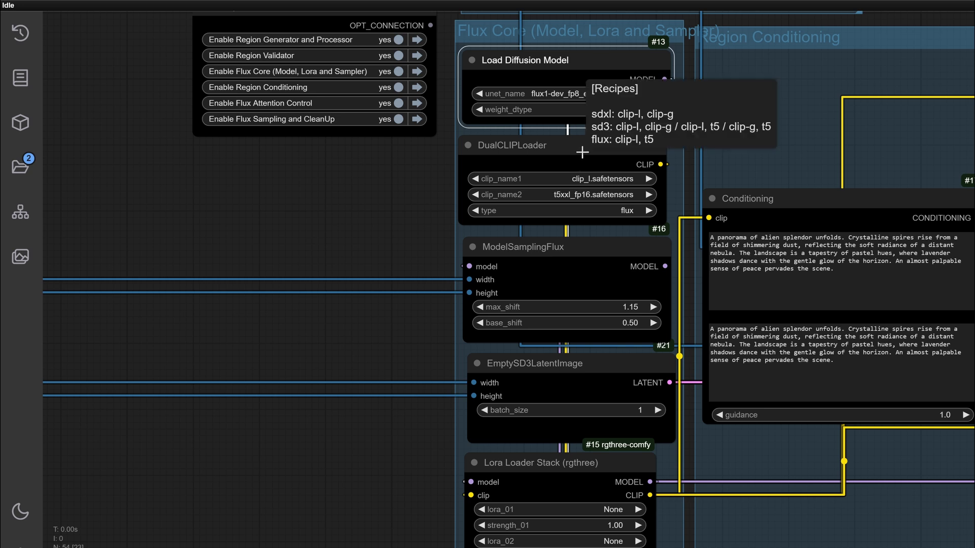
click(542, 151)
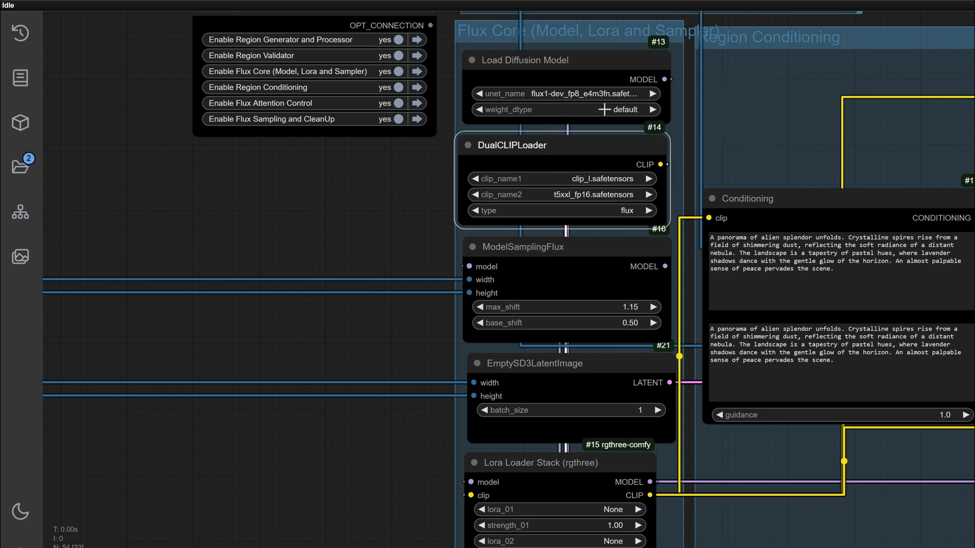
click(564, 248)
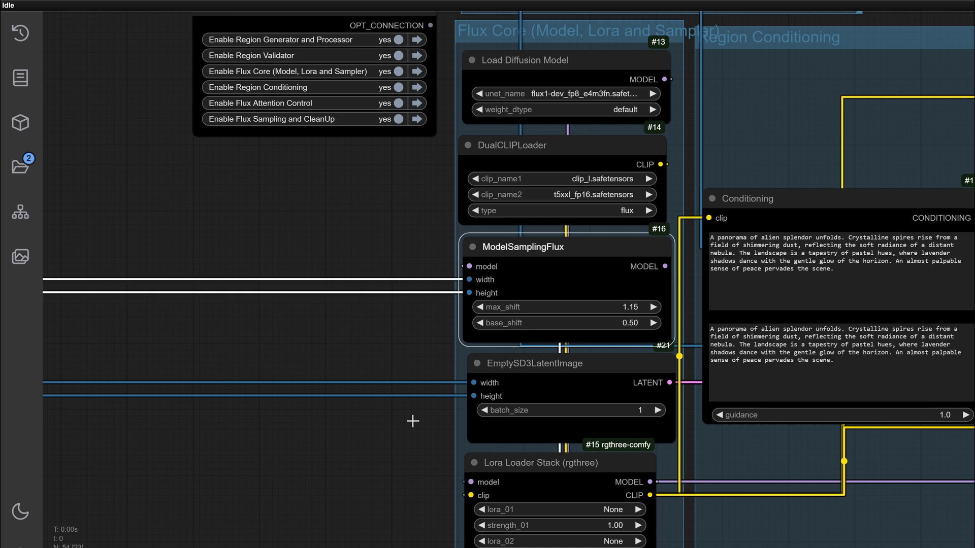
drag(403, 419, 342, 361)
drag(680, 71, 686, 138)
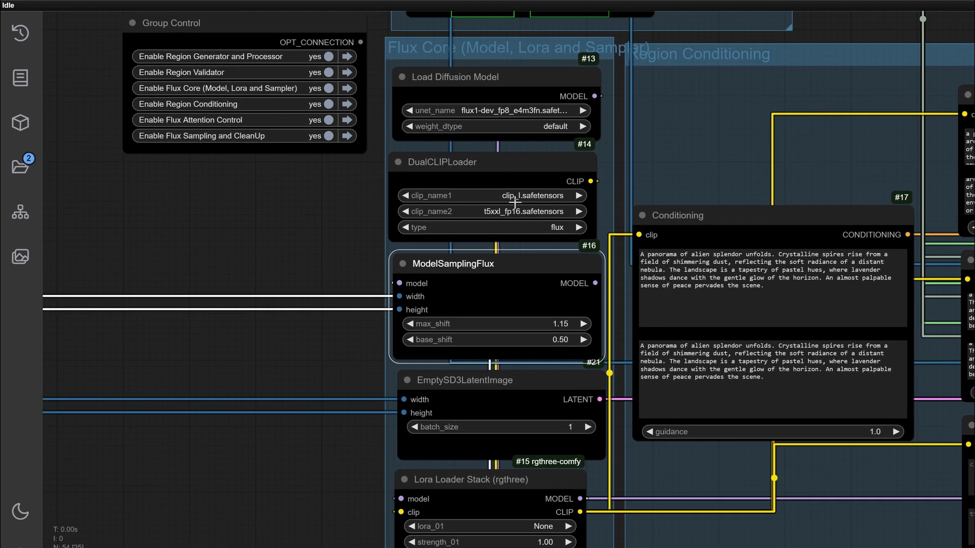
drag(320, 488, 326, 362)
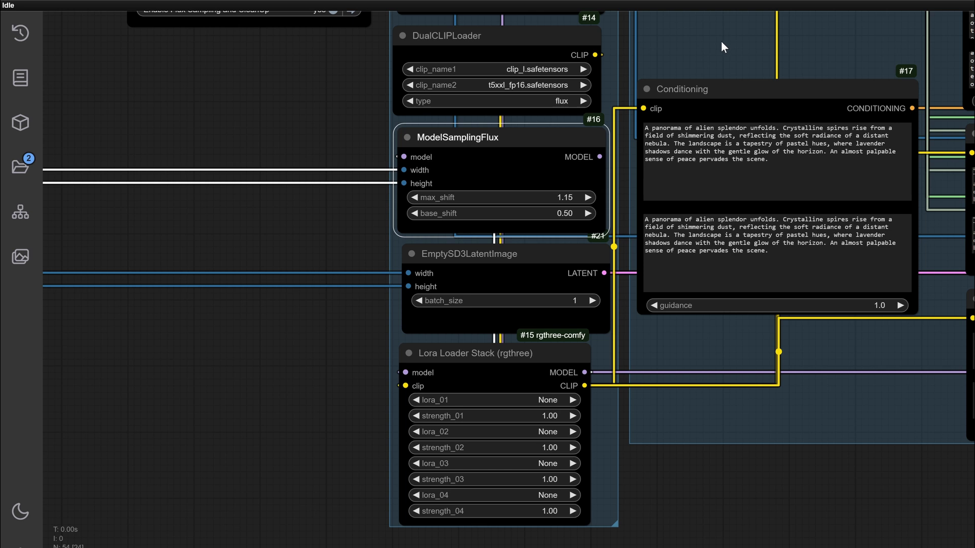
Step: Return to the Region Validator's preview image and inspect the two separate regions
drag(721, 42, 723, 457)
click(485, 243)
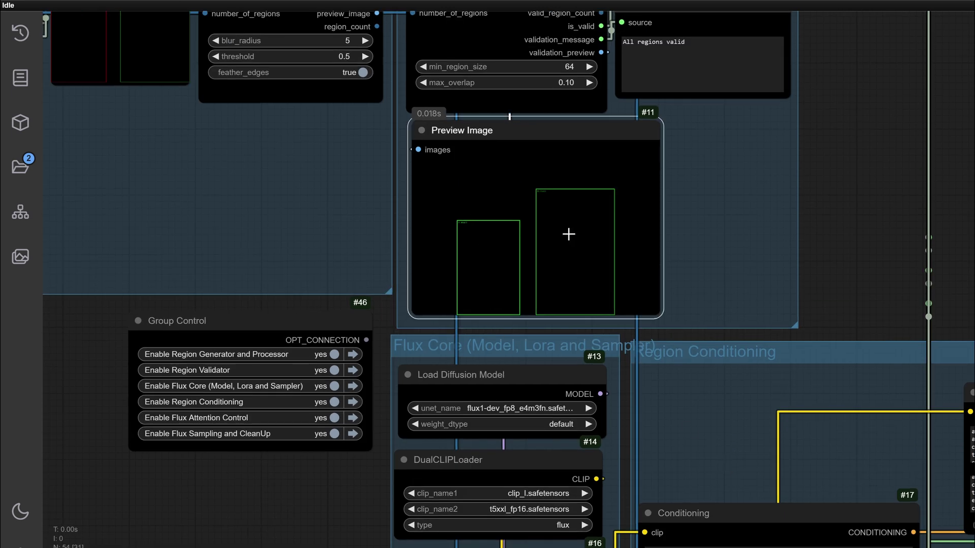
drag(313, 191, 294, 171)
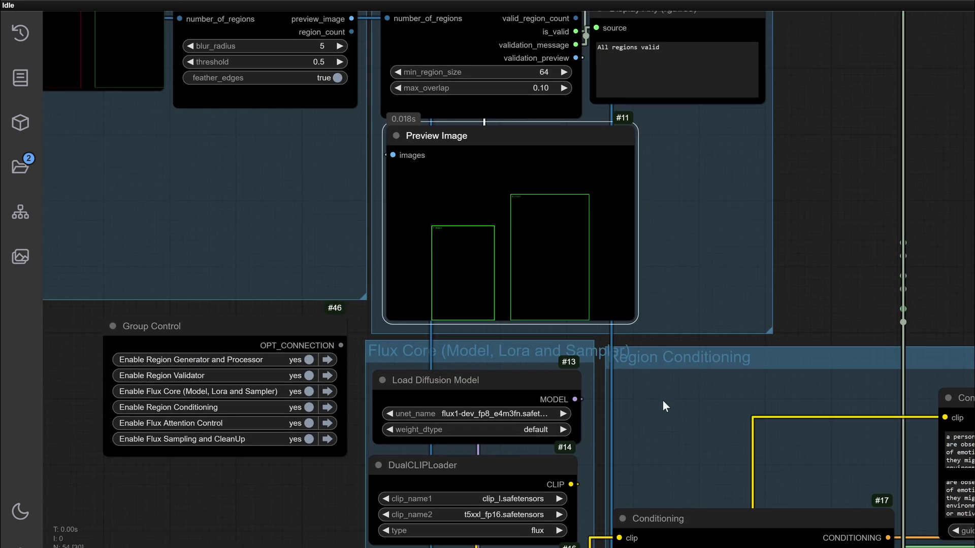
Step: Compare the generated picture in the Save Image node with the coloured region overlay preview
scroll(662, 400, down, 3)
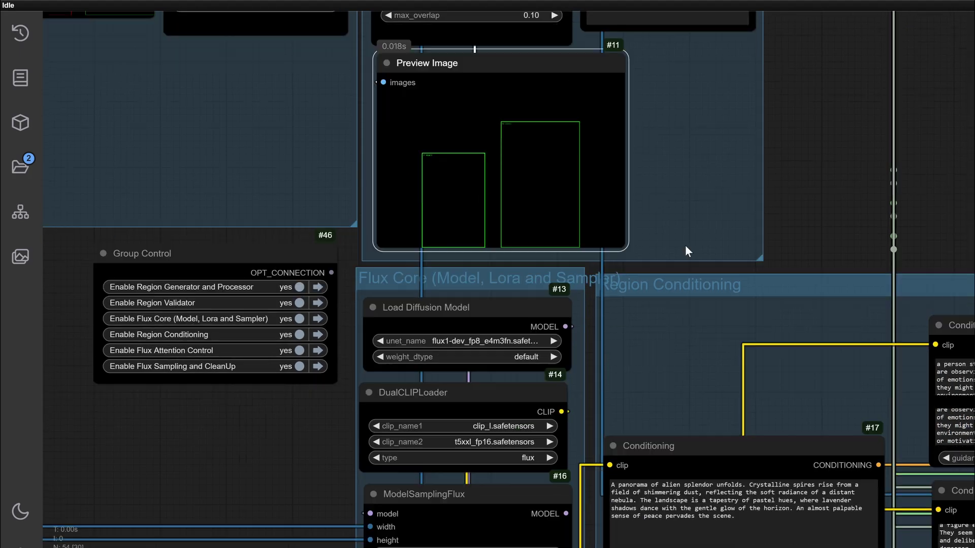
drag(686, 247, 310, 100)
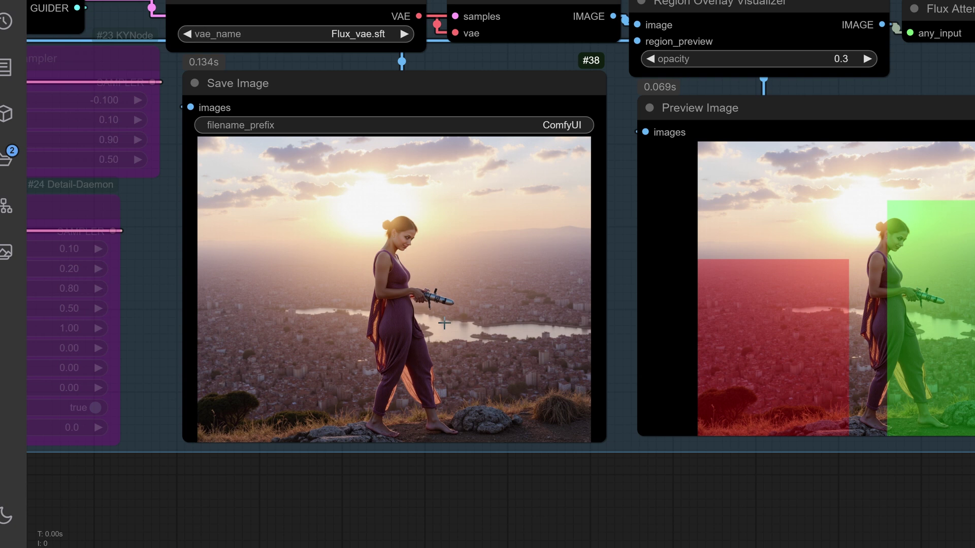
drag(496, 481, 609, 516)
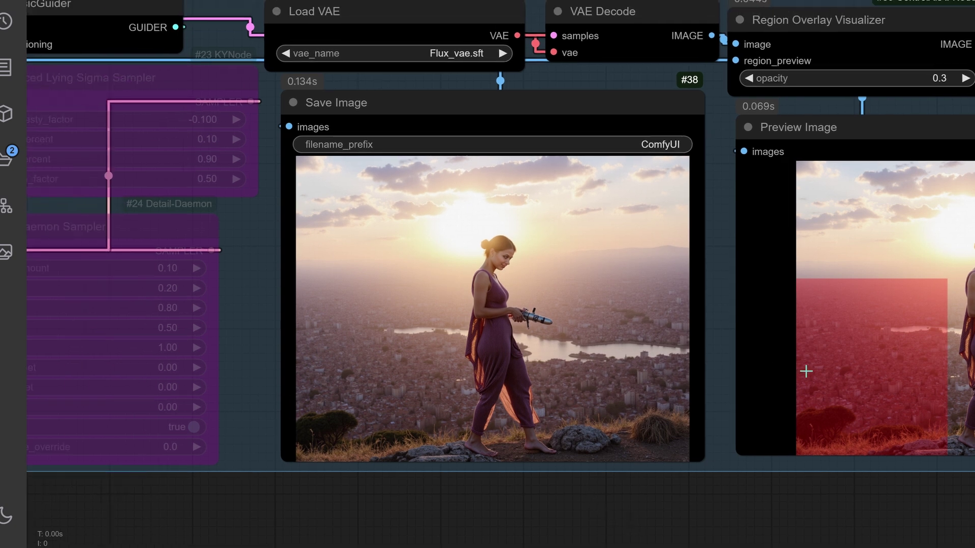
drag(858, 492, 637, 488)
scroll(413, 444, down, 5)
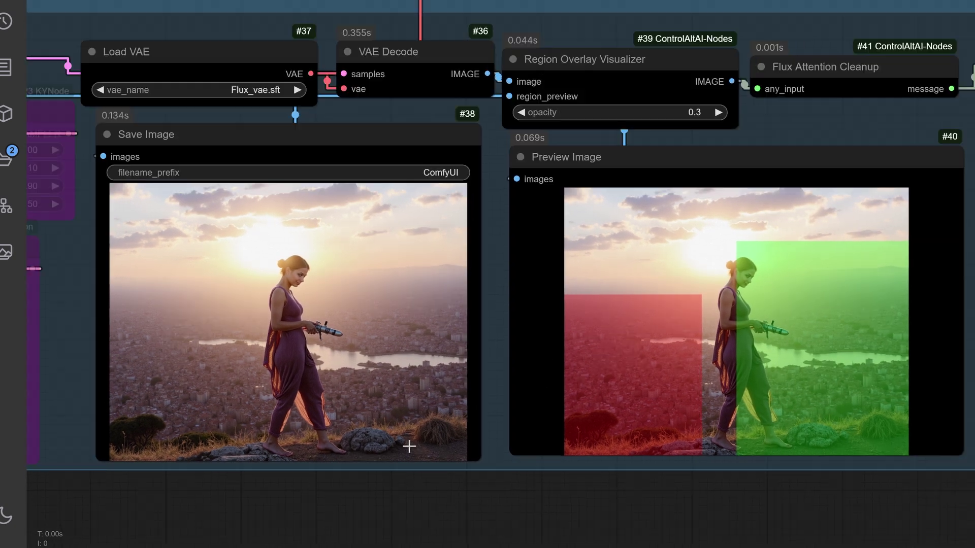
scroll(366, 390, up, 10)
scroll(272, 305, down, 8)
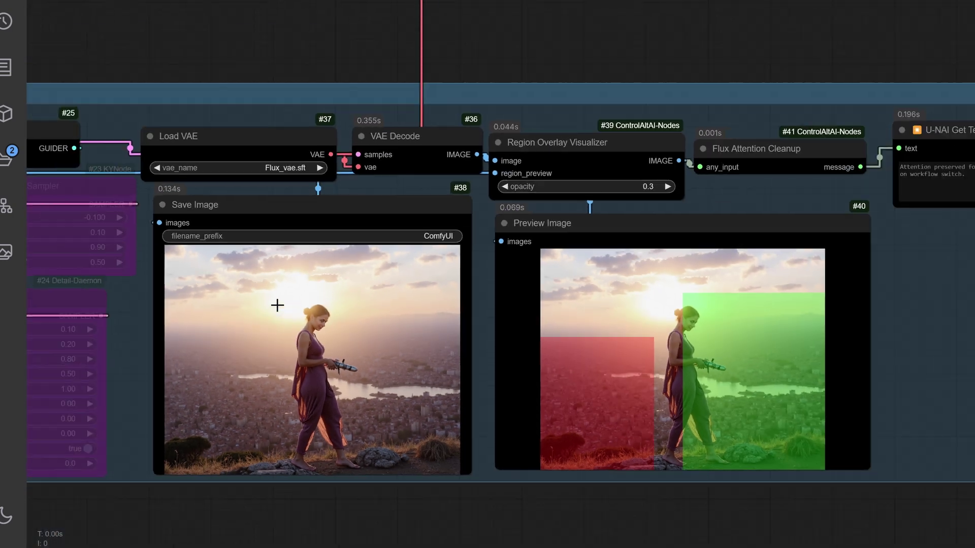
Step: Review both background prompt fields of the base Conditioning node in the Region Conditioning group
drag(186, 507, 707, 524)
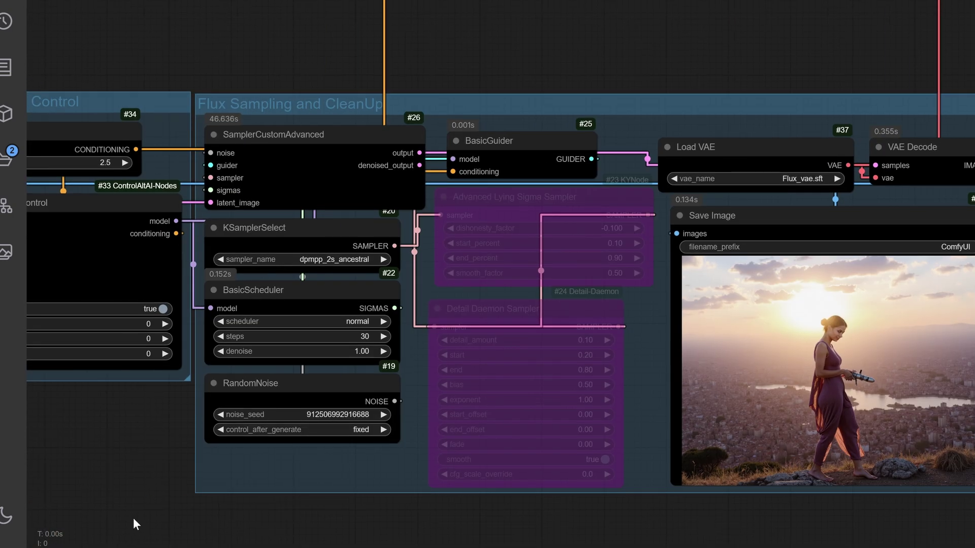
drag(136, 523, 954, 441)
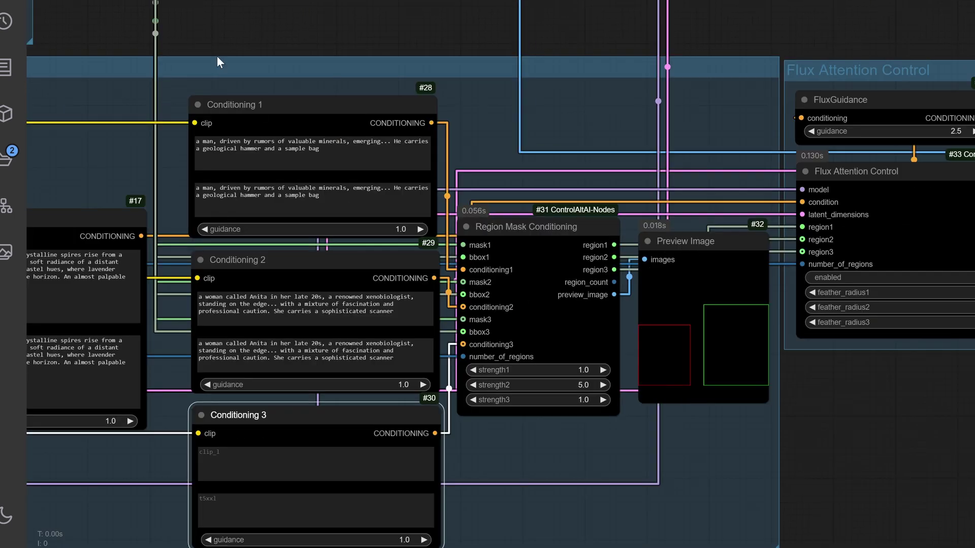
drag(219, 30, 463, 3)
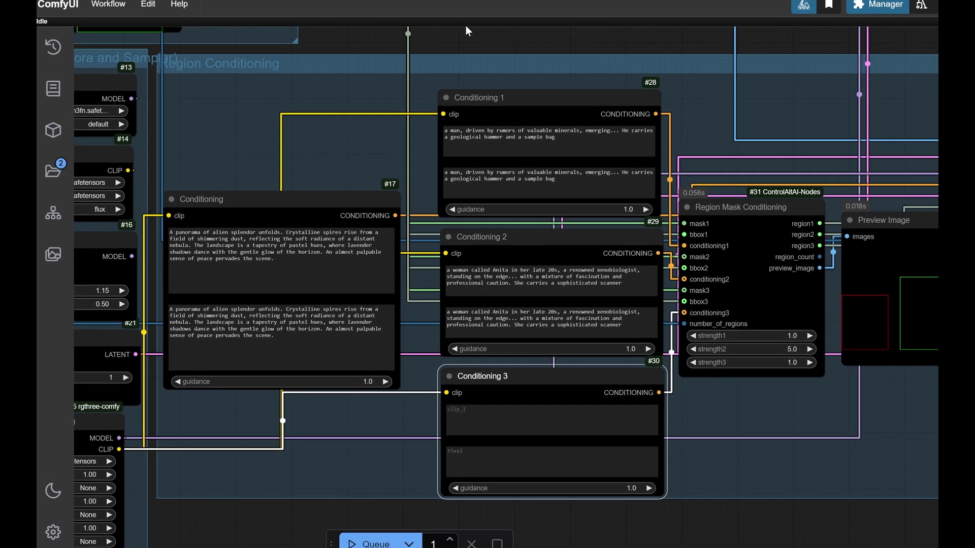
click(274, 268)
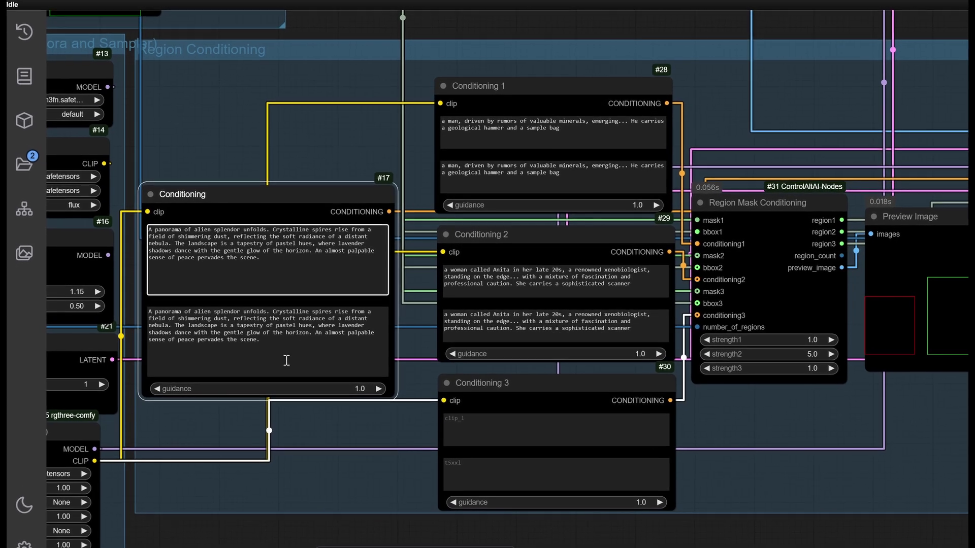
click(282, 344)
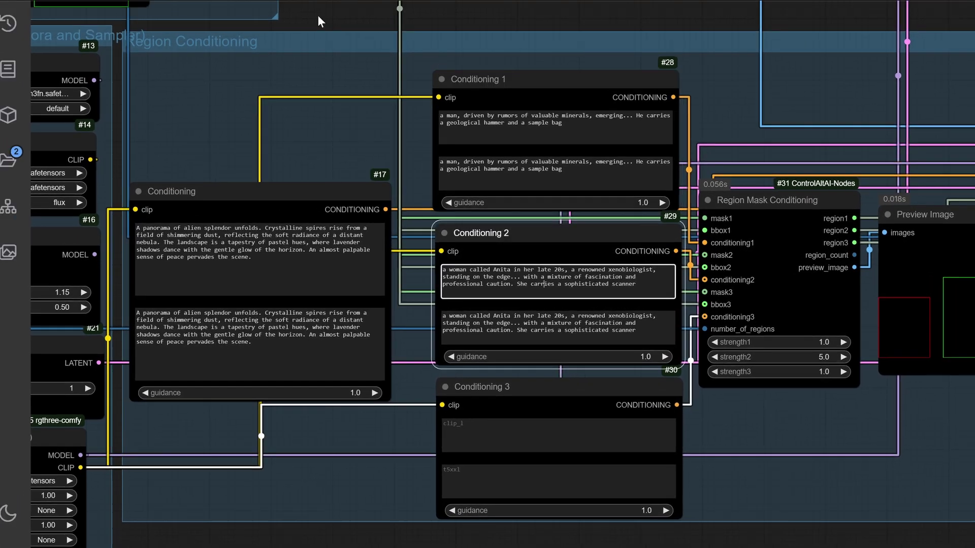
Step: Set the Flux Resolution Calc aspect ratio to 5:3 (Wide Horizon) and queue the workflow
drag(318, 21, 717, 41)
drag(133, 234, 722, 384)
drag(261, 324, 303, 540)
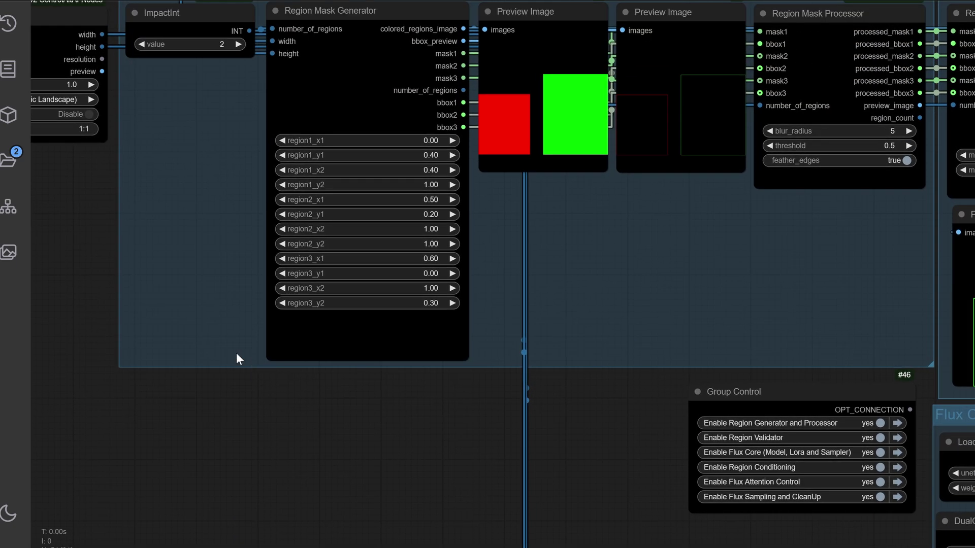
drag(74, 199, 359, 294)
click(320, 193)
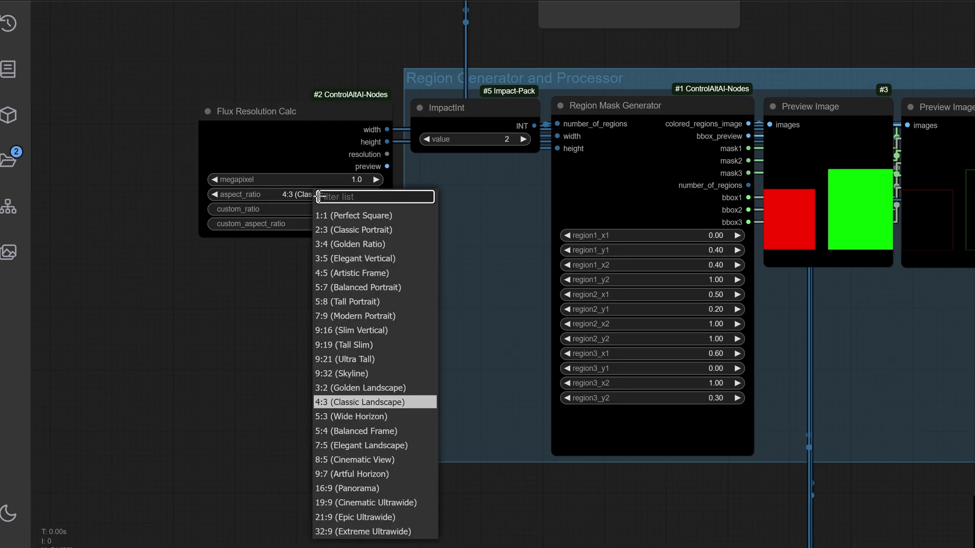
click(398, 417)
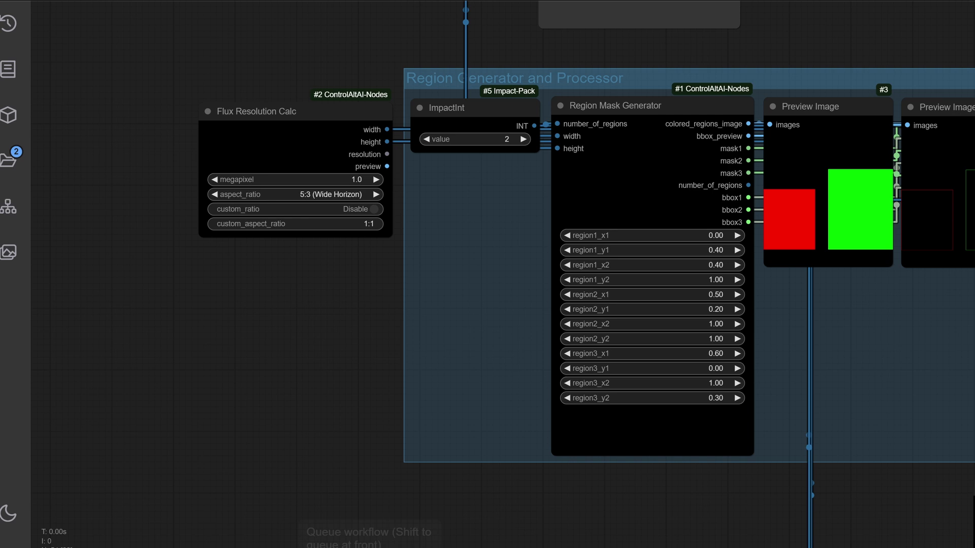
click(369, 547)
Step: Check the region prompts in the Conditioning 1 and Conditioning 2 nodes
drag(900, 542, 16, 210)
scroll(211, 439, right, 6)
scroll(212, 440, down, 3)
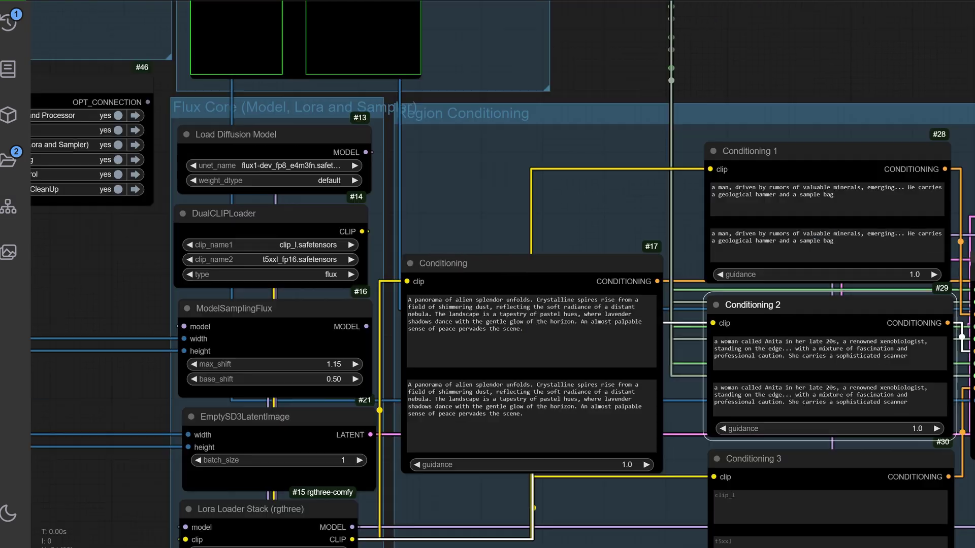
click(657, 133)
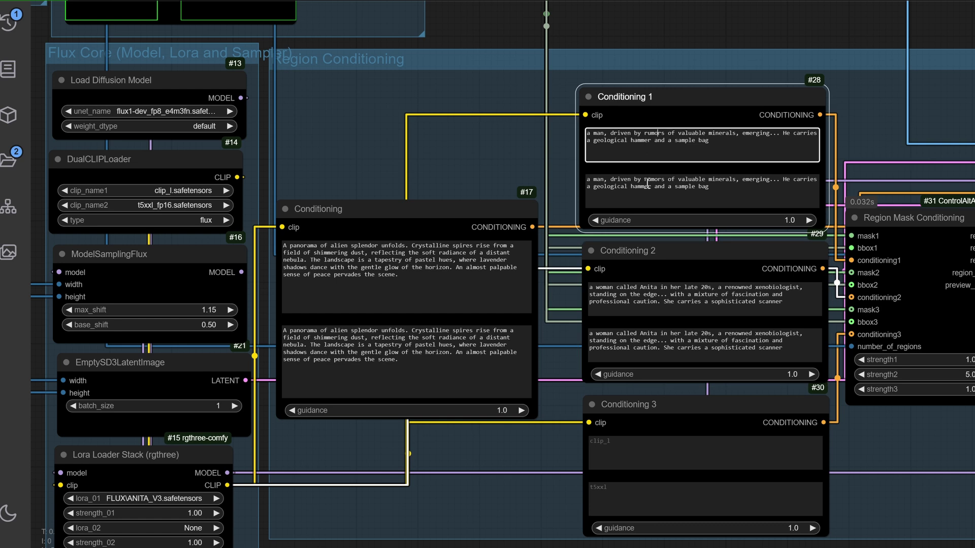
click(652, 299)
click(654, 346)
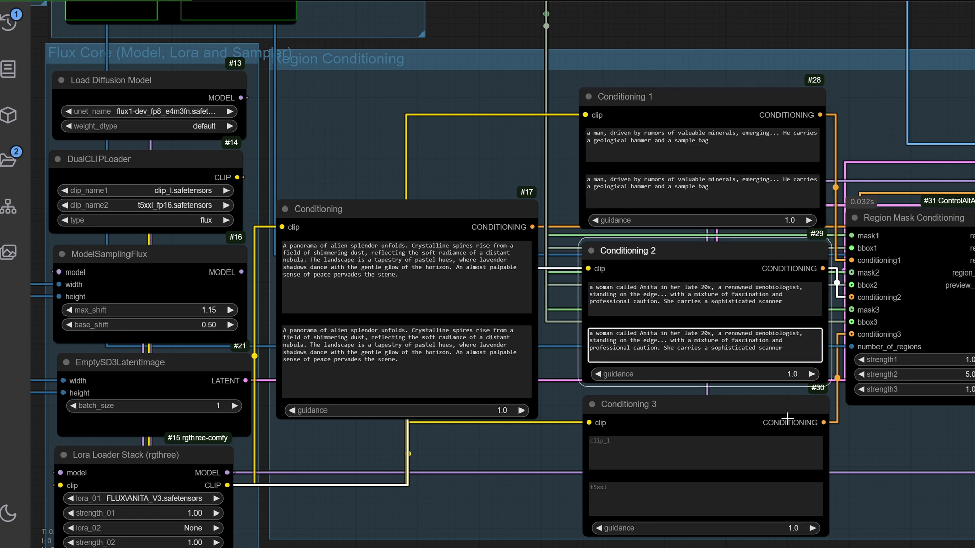
drag(904, 487, 684, 493)
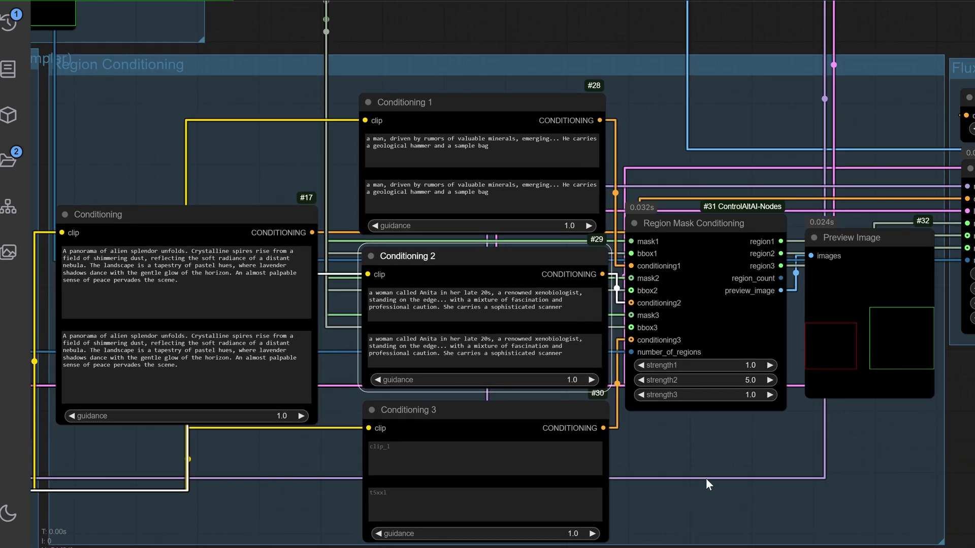
Step: Set strength2 to 1.0 in Region Mask Conditioning and queue the workflow again, cancelling the run in progress
click(705, 224)
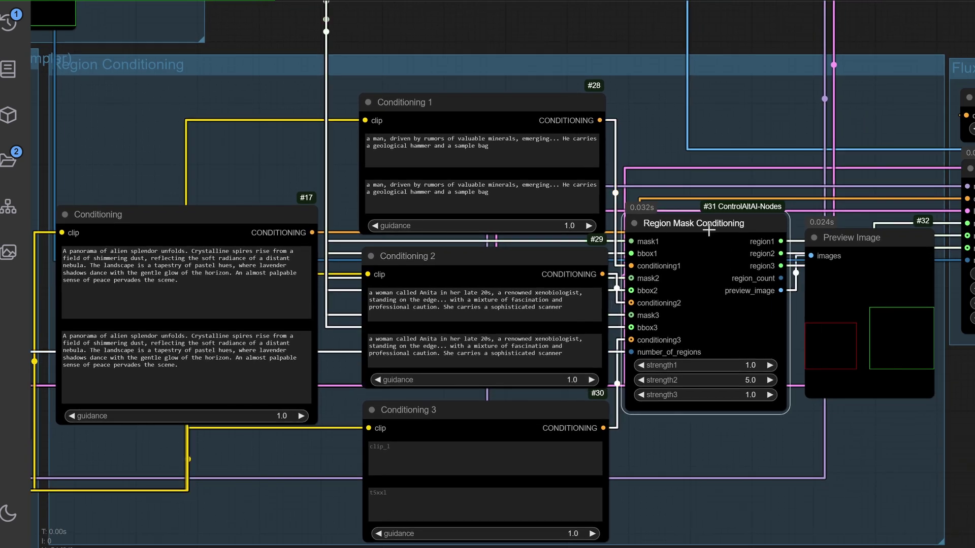
click(754, 380)
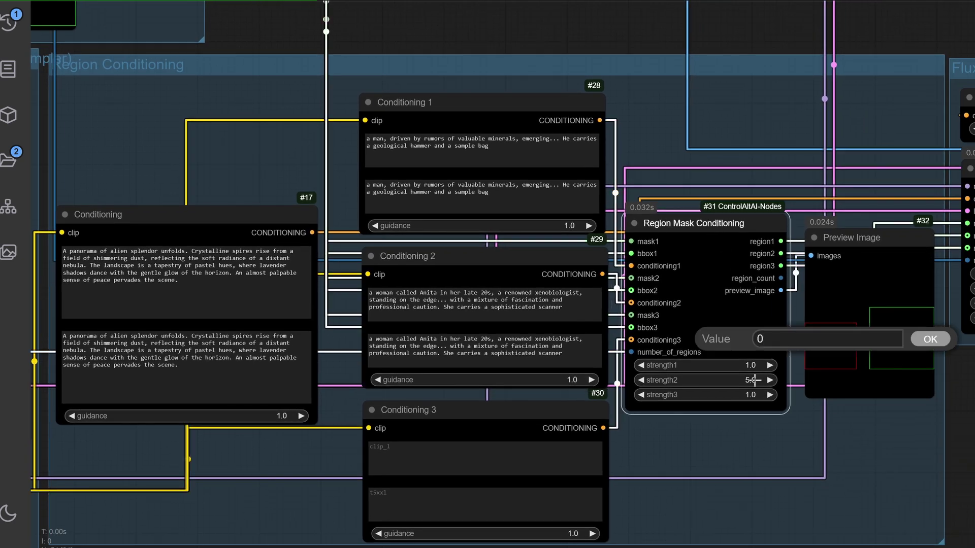
key(Return)
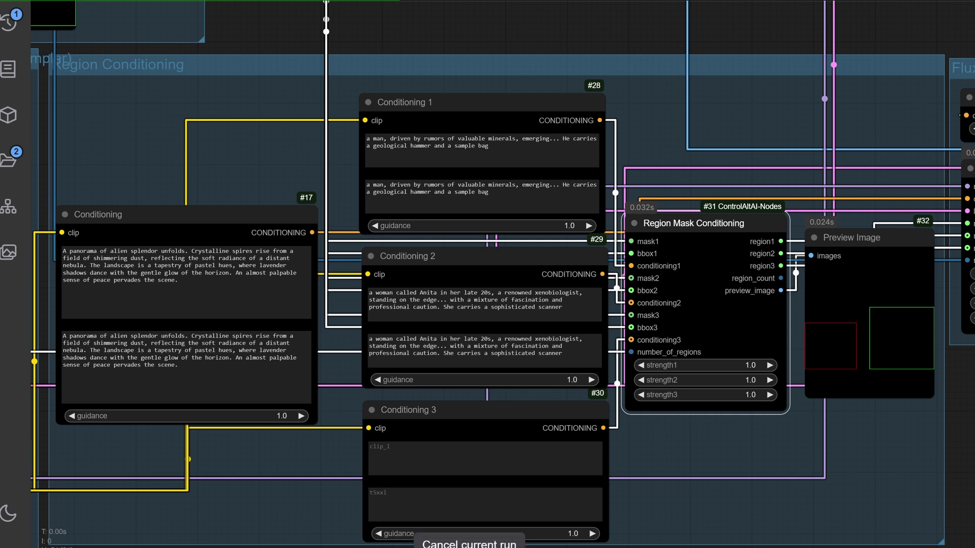
click(469, 547)
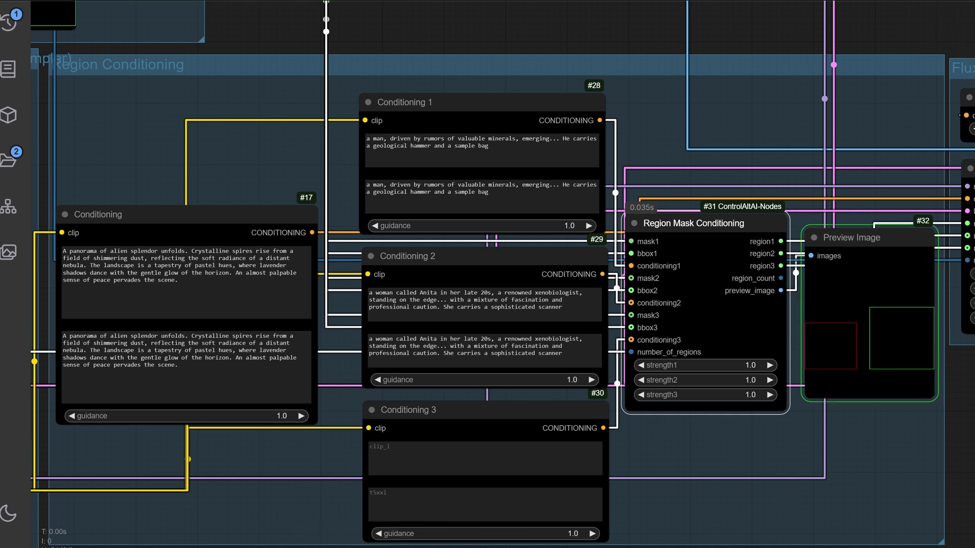
Step: Follow the new run in the Flux Sampling and CleanUp group, viewing the sampler and Save Image nodes
scroll(918, 464, down, 3)
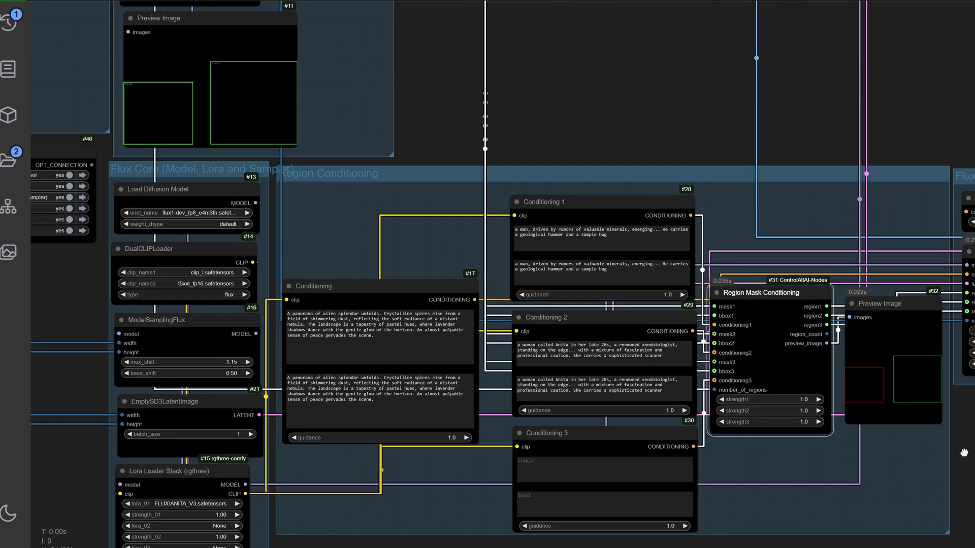
drag(960, 452, 79, 382)
scroll(683, 265, up, 8)
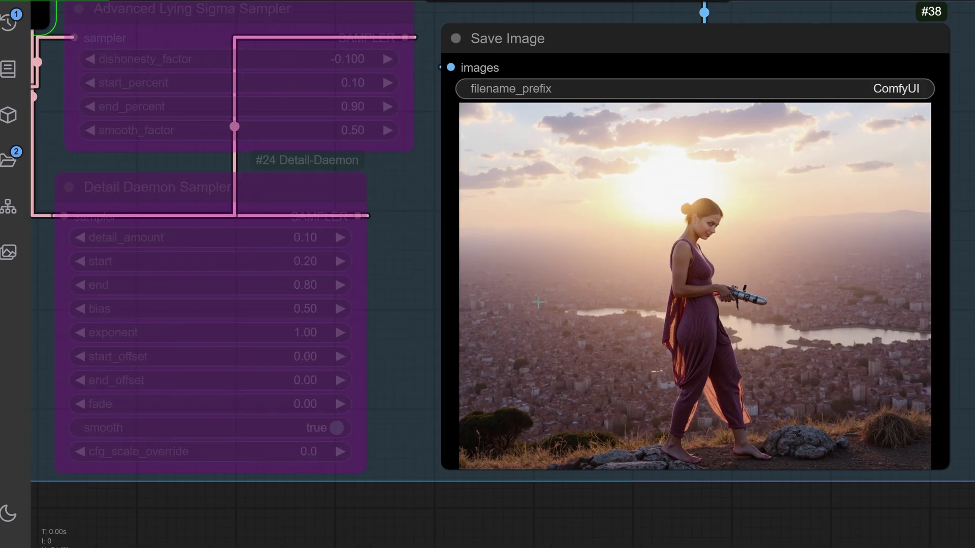
scroll(446, 369, down, 7)
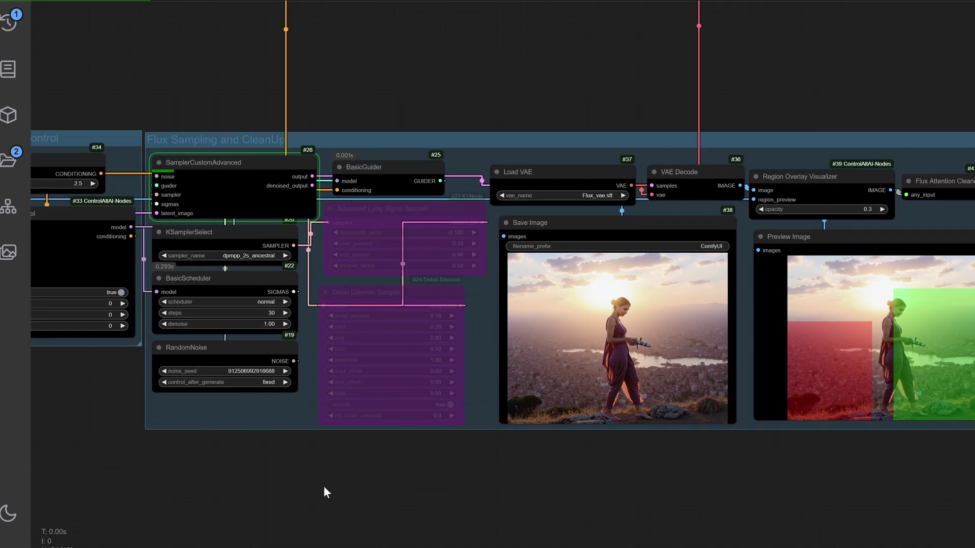
Step: Review the guidance value in FluxGuidance and the enabled and feather radius settings in the Flux Attention Control node
drag(146, 466, 760, 458)
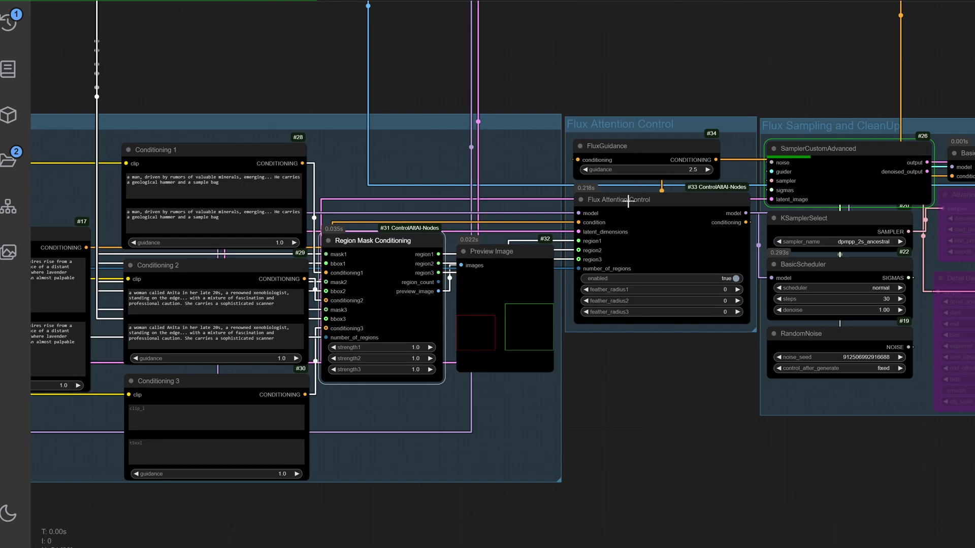
click(618, 146)
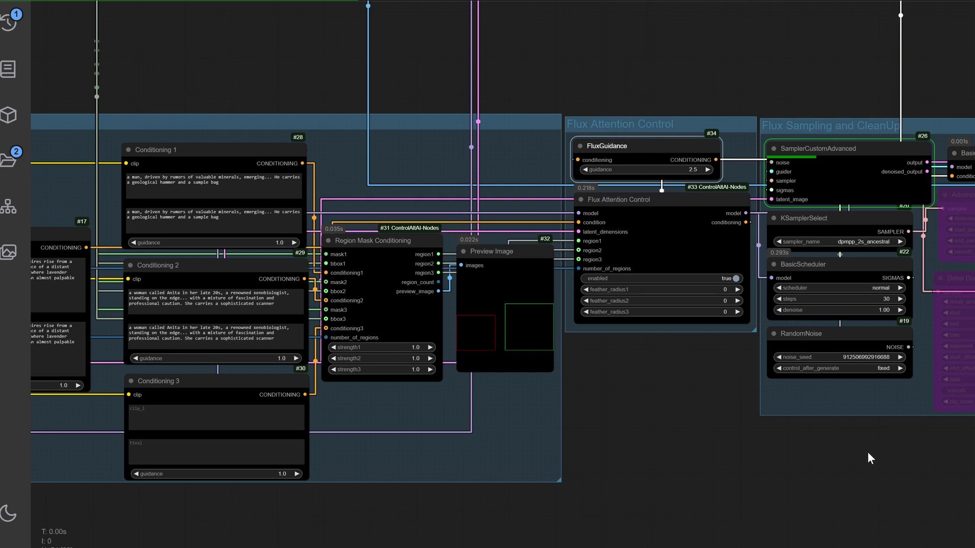
drag(867, 452, 972, 420)
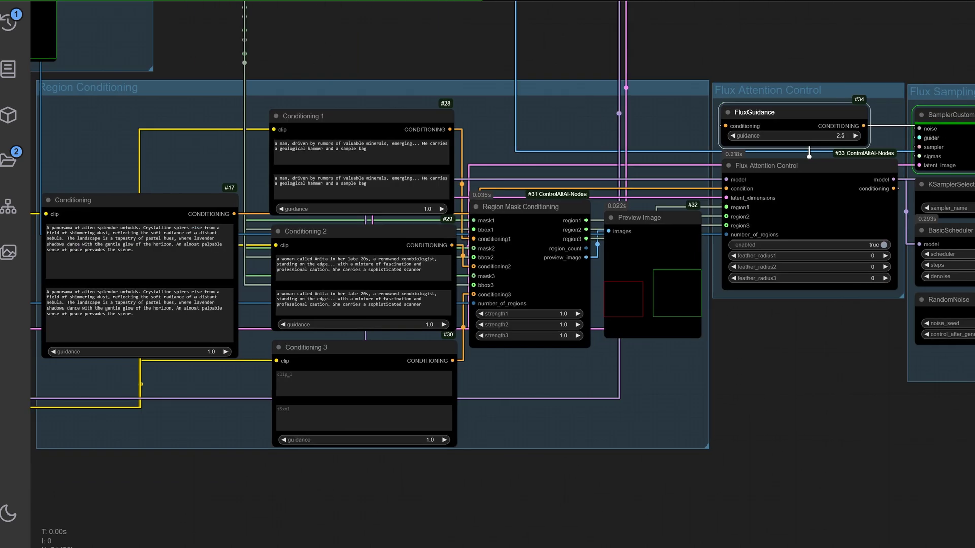
drag(793, 470, 541, 473)
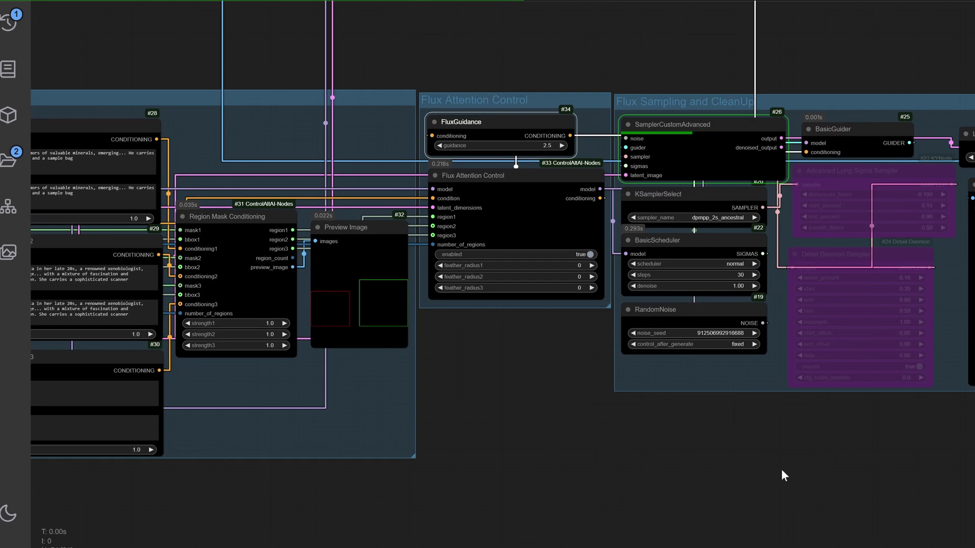
drag(844, 450, 608, 448)
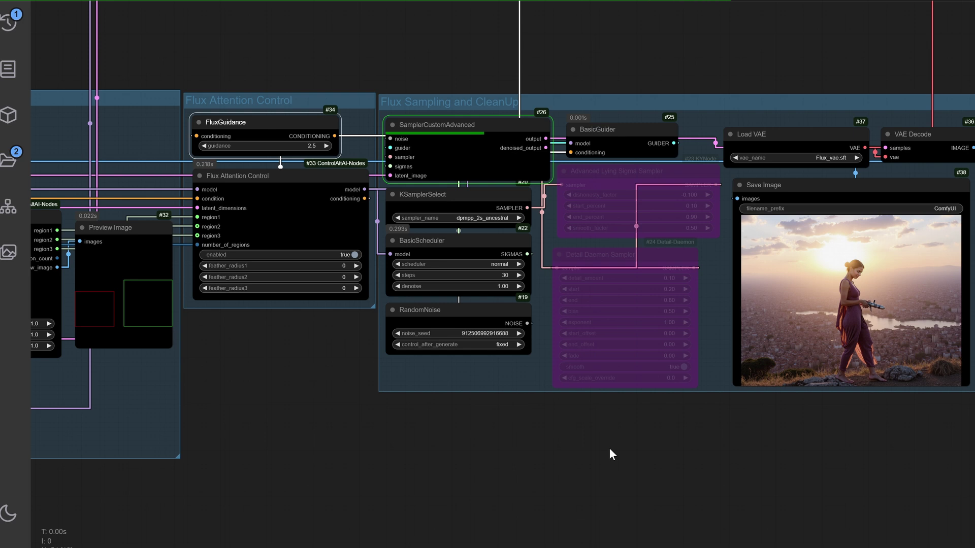
drag(239, 54, 514, 87)
scroll(531, 189, up, 4)
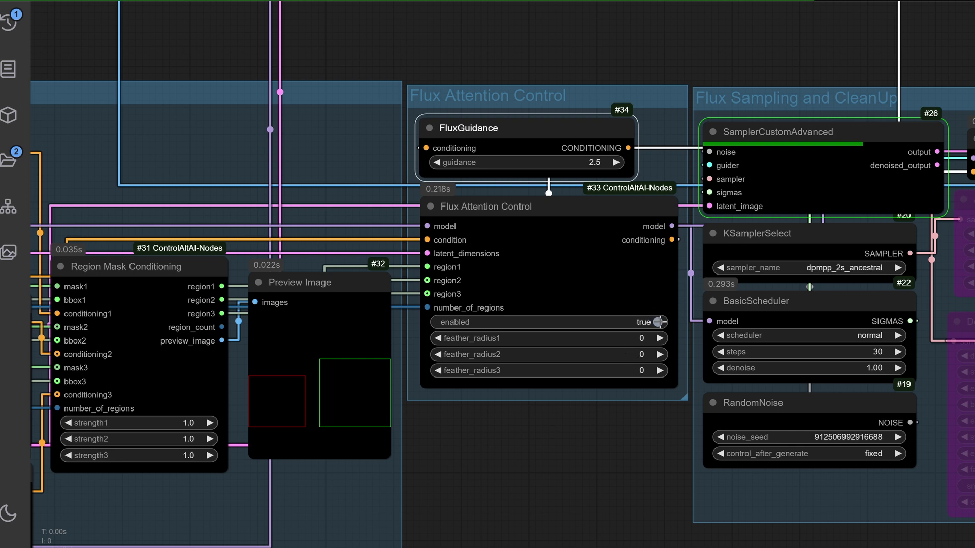
click(532, 207)
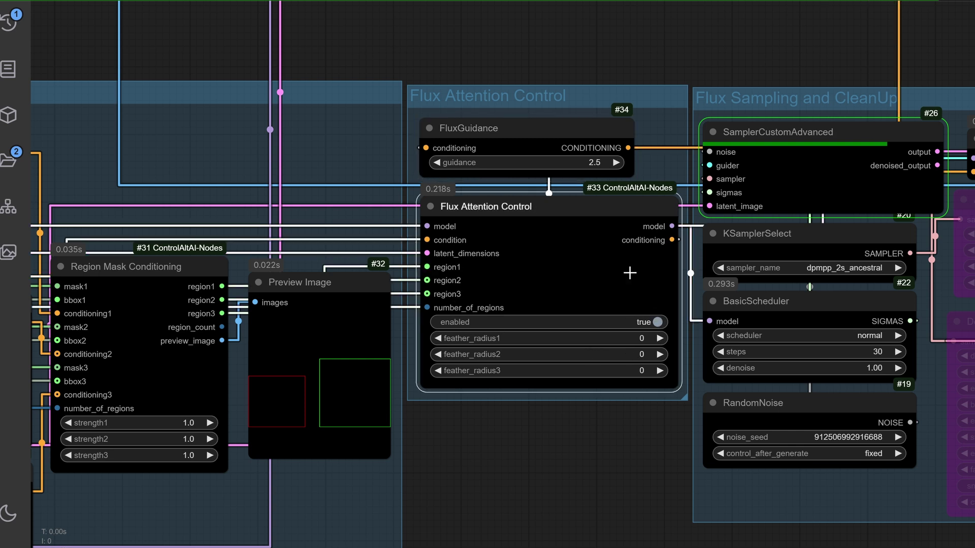
click(592, 163)
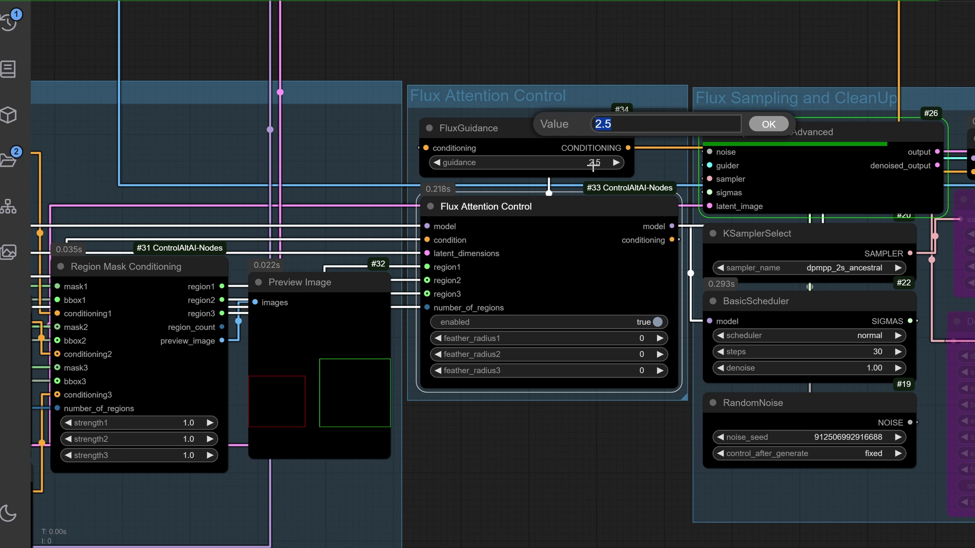
click(772, 124)
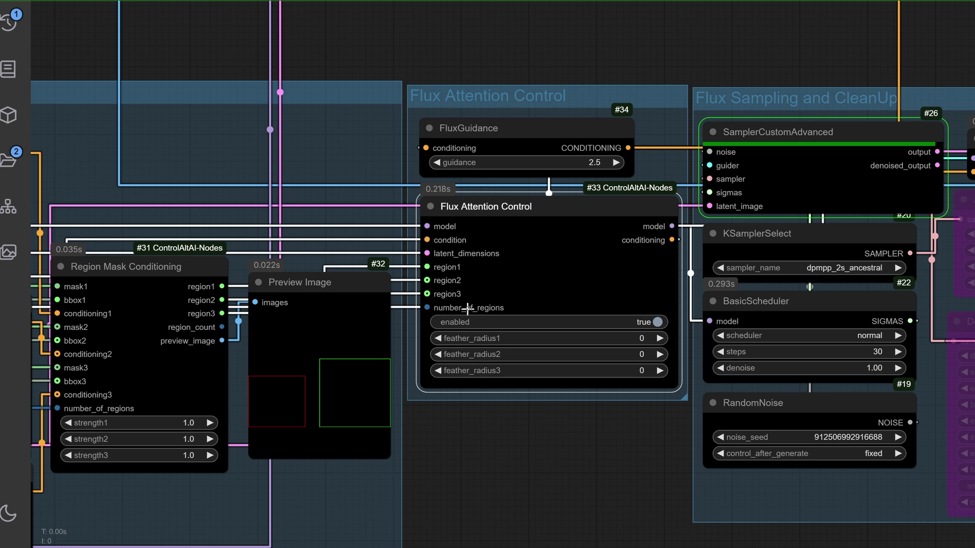
Step: Inspect the generated image in Save Image and compare it with the region overlay in the Preview Image node
scroll(852, 544, down, 1)
drag(749, 545, 300, 480)
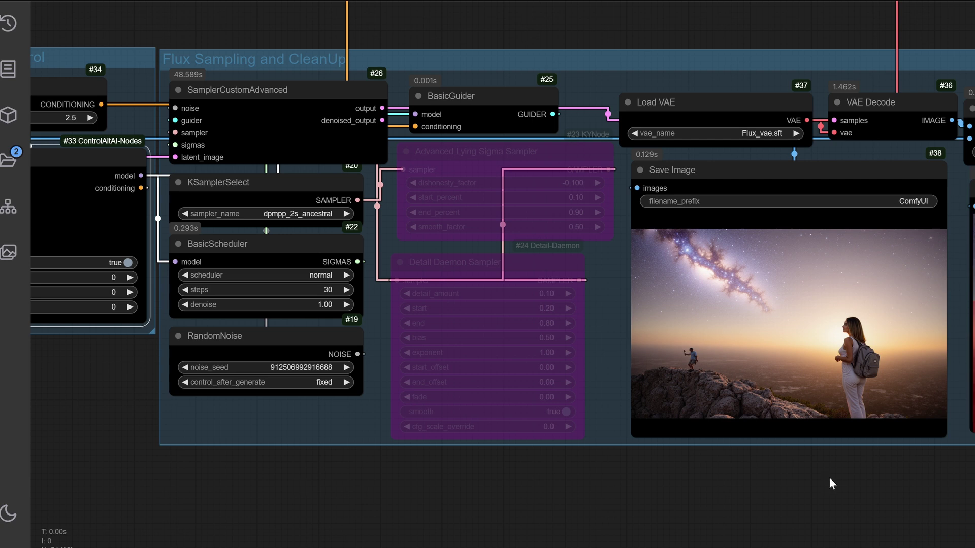
drag(865, 489, 594, 491)
scroll(515, 323, up, 2)
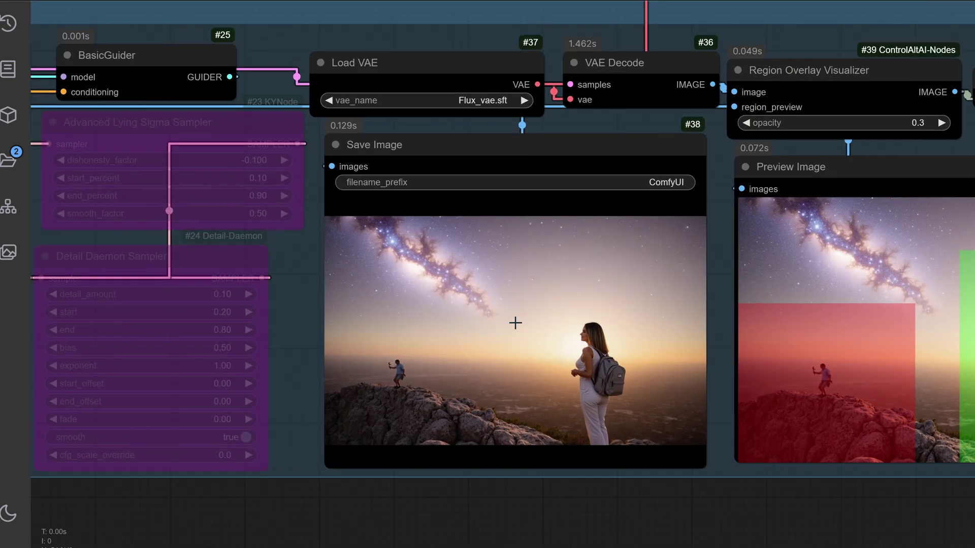
scroll(567, 507, right, 4)
scroll(568, 506, down, 1)
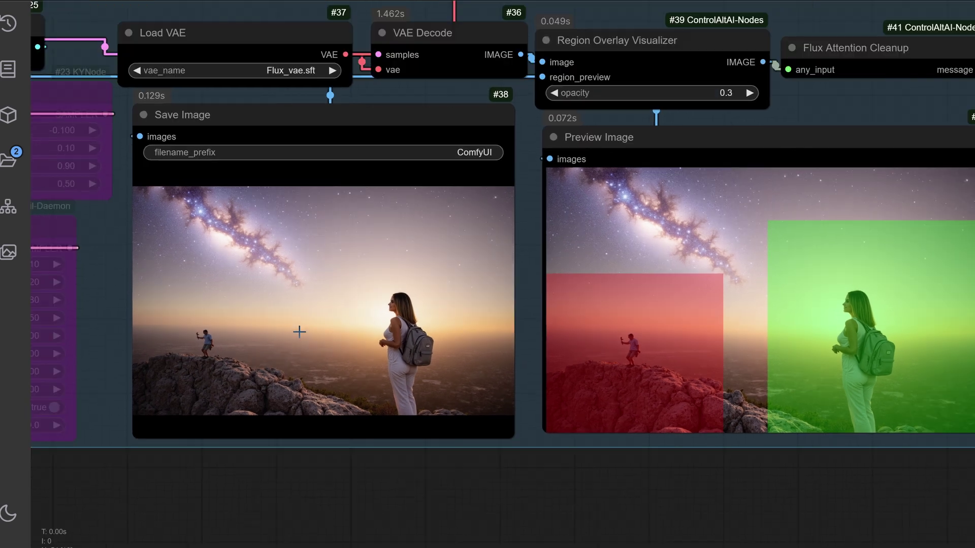
scroll(301, 332, up, 4)
scroll(359, 257, down, 3)
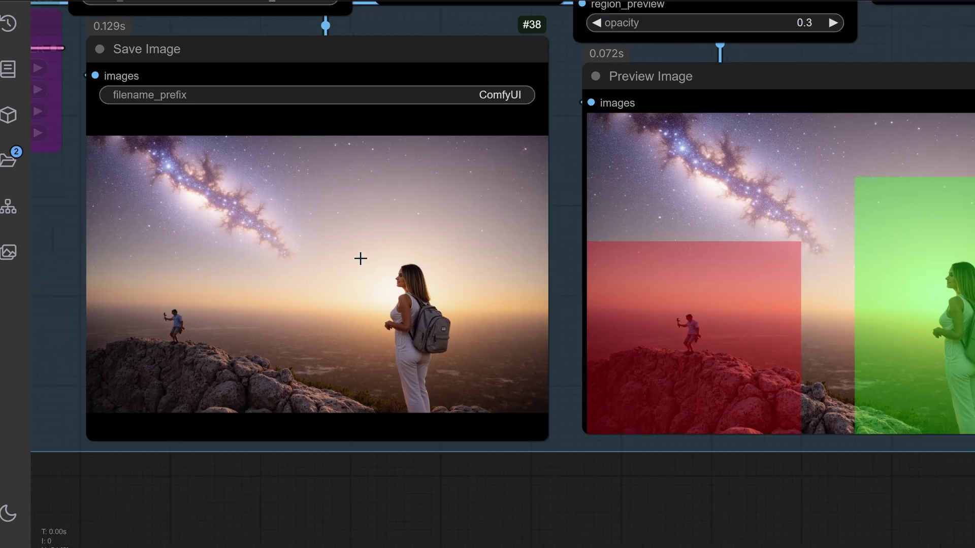
Step: Set control_after_generate in RandomNoise to increment and queue the workflow to generate with a new seed
drag(262, 481, 793, 545)
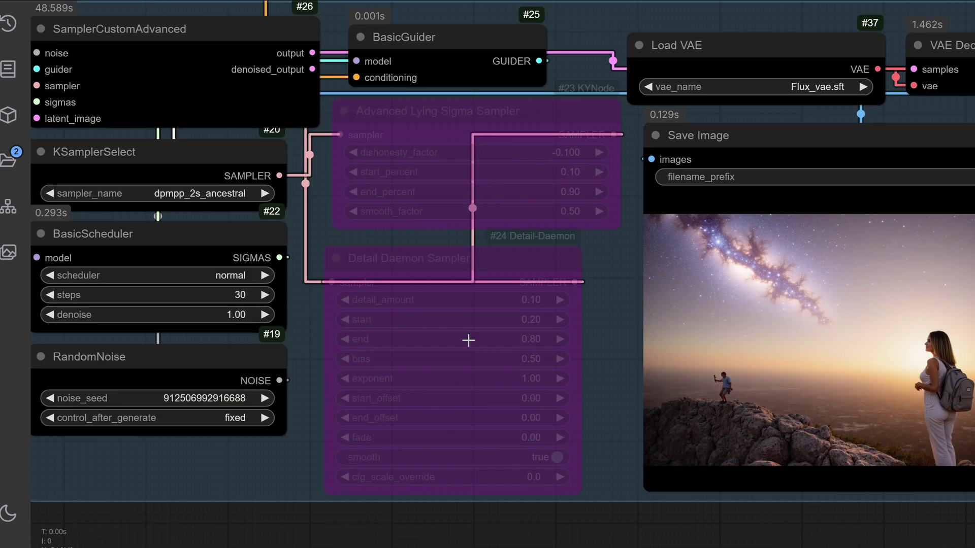
scroll(468, 340, down, 2)
drag(268, 507, 304, 511)
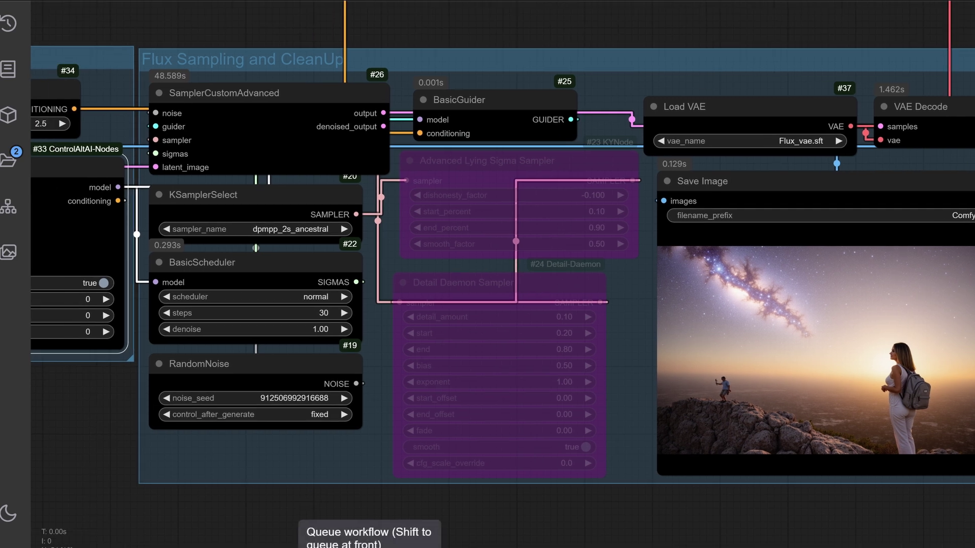
click(369, 547)
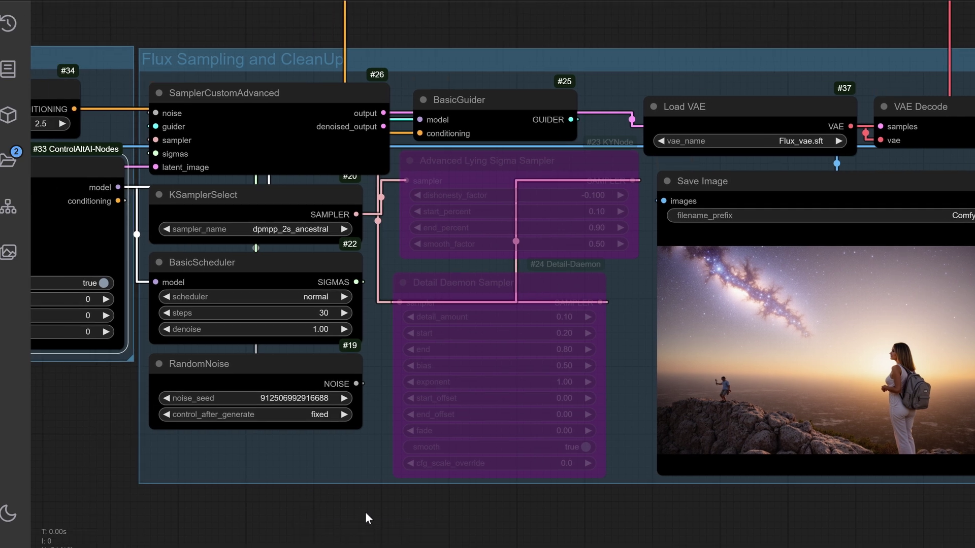
click(344, 414)
click(307, 547)
key(ctrl+Return)
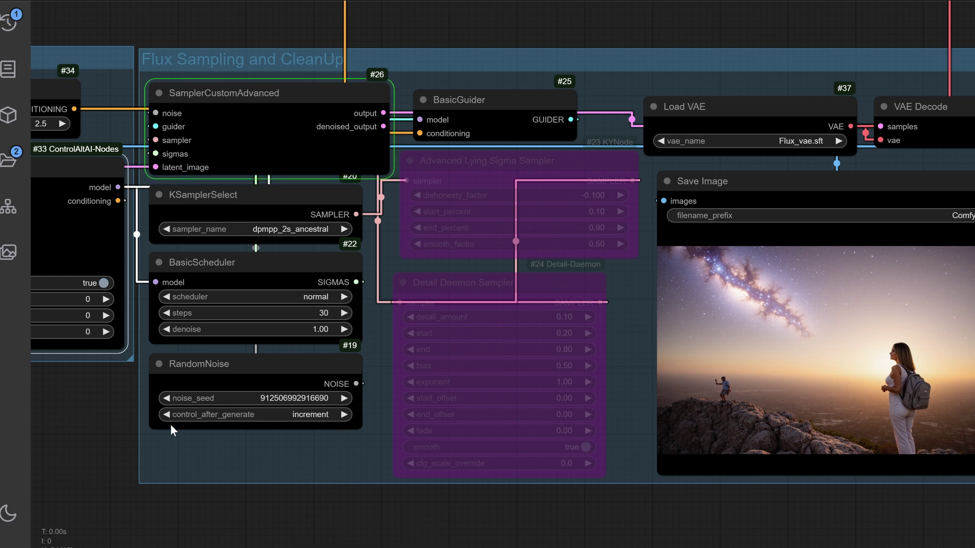
Step: Return control_after_generate in RandomNoise to fixed and check the scheduler and steps settings in BasicScheduler
click(166, 414)
drag(928, 529, 948, 480)
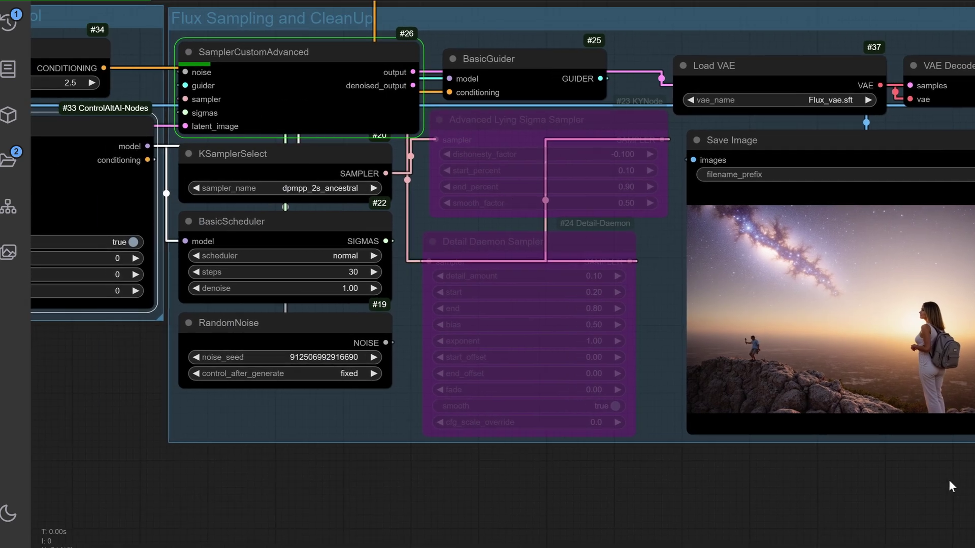
click(354, 255)
click(378, 273)
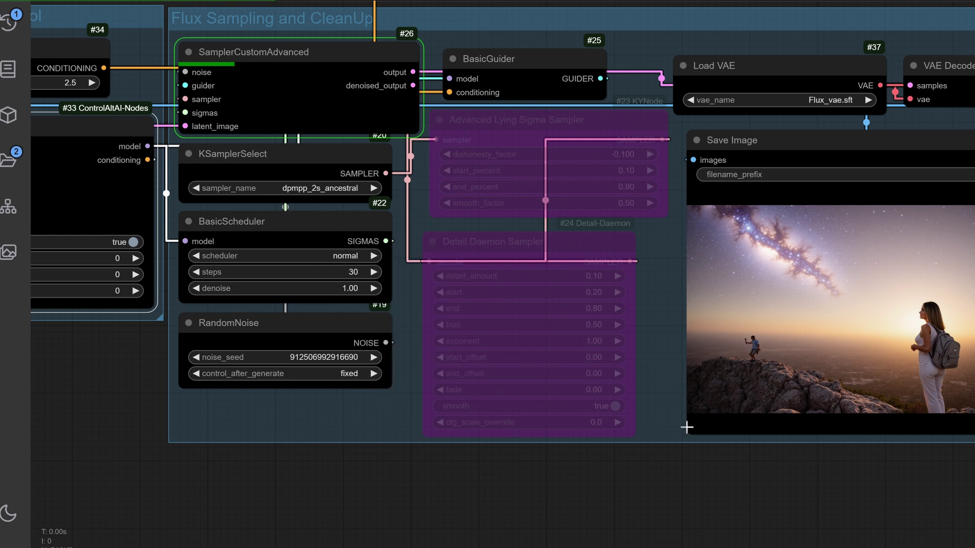
Step: Examine the Flux Attention Cleanup node and the message in its connected U-NAI Get Text node
drag(888, 494, 224, 457)
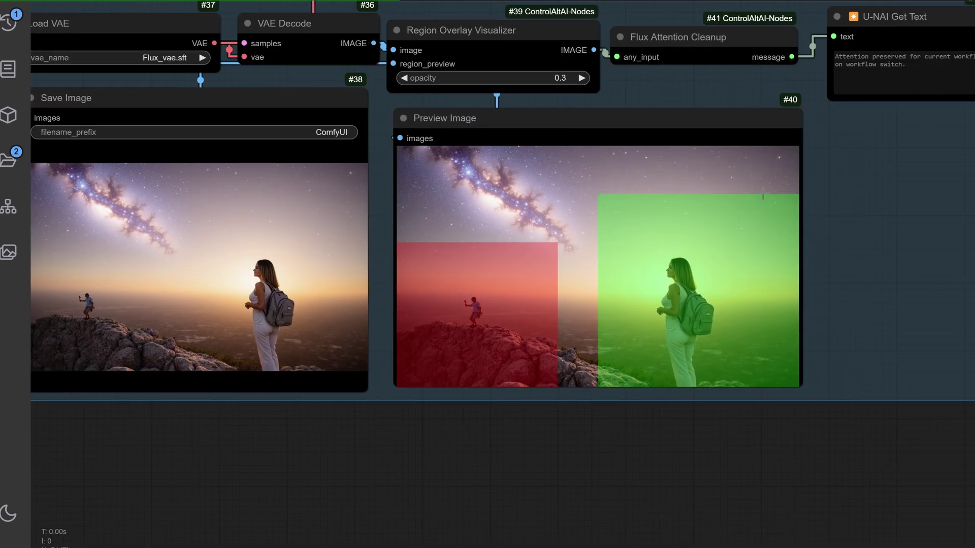
scroll(461, 319, down, 4)
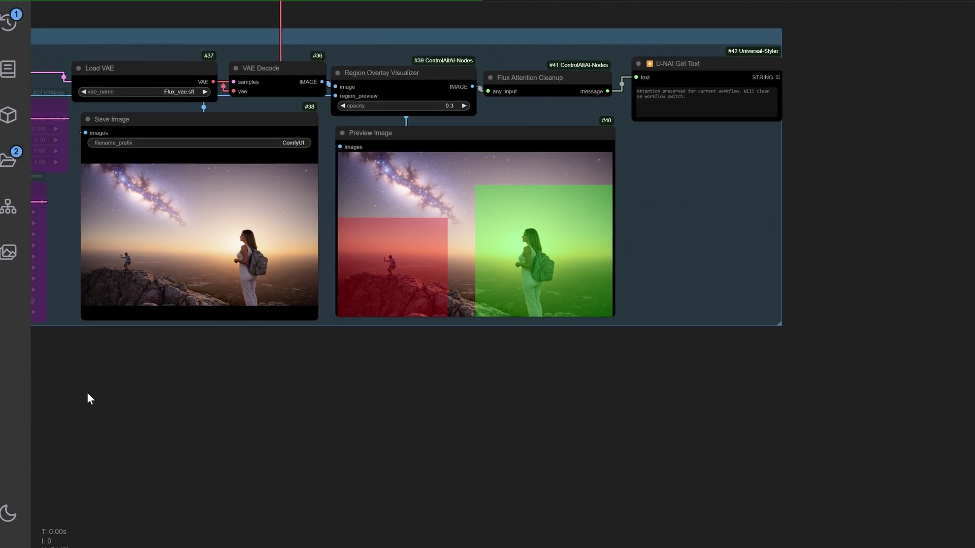
click(687, 58)
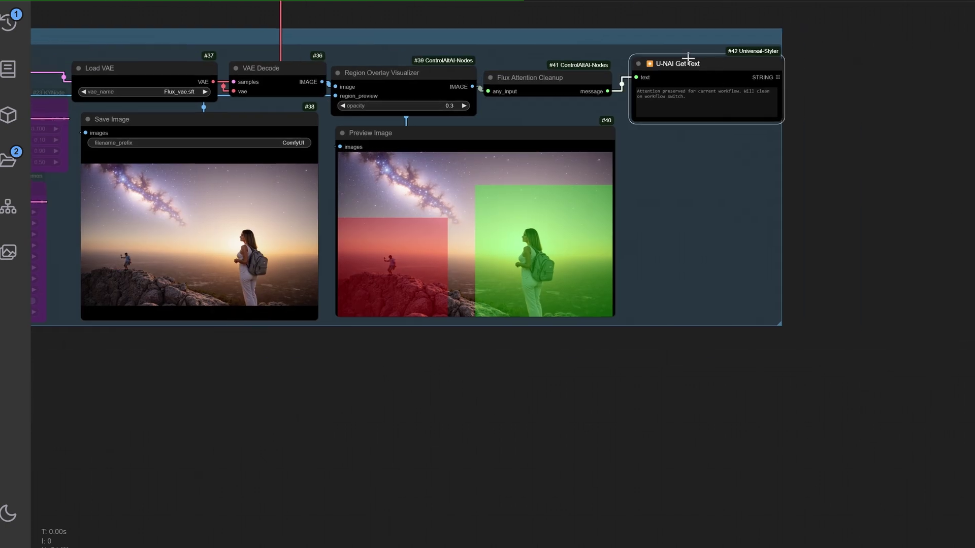
click(540, 78)
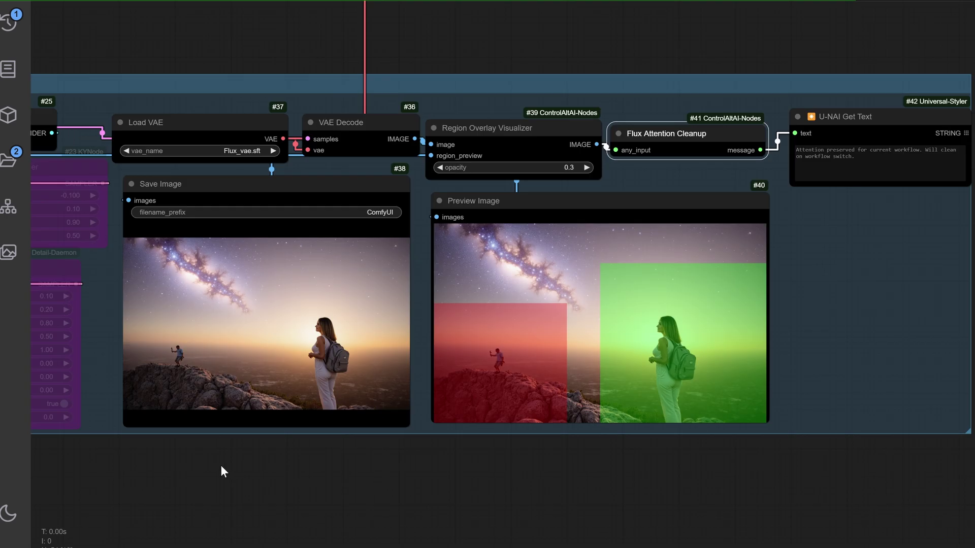
drag(220, 466, 410, 462)
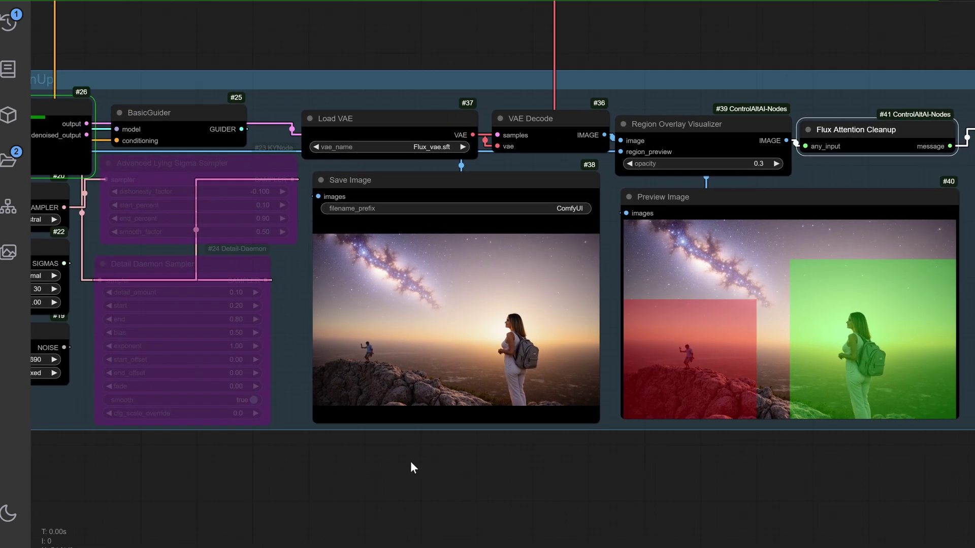
Step: Highlight the subjects "a man" and "a woman" in the Conditioning 1 and Conditioning 2 prompts to review them
drag(253, 461, 864, 482)
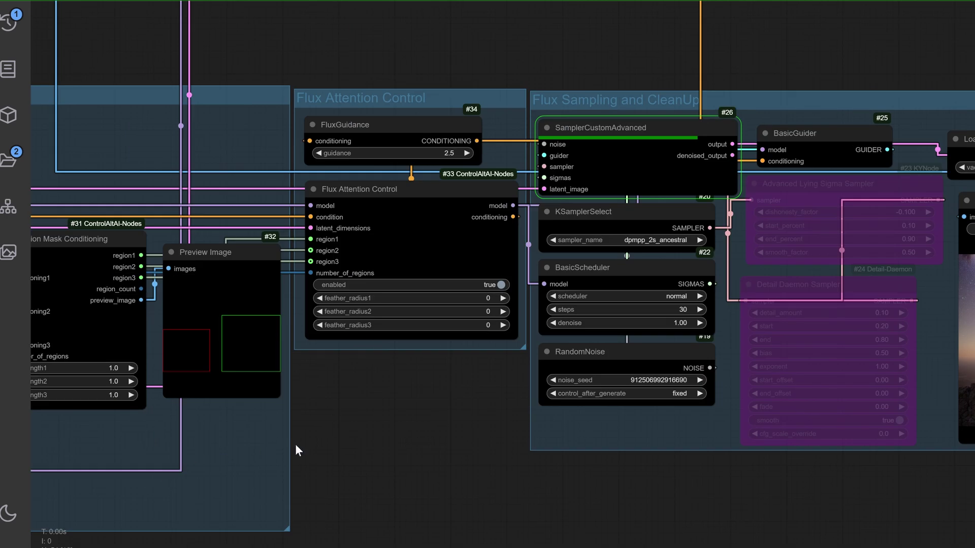
drag(298, 450, 818, 428)
click(275, 152)
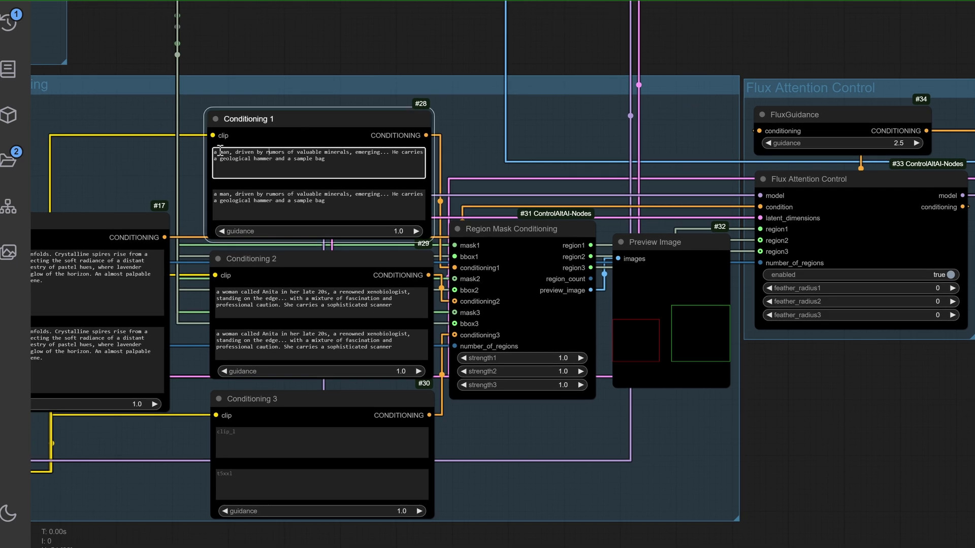
drag(229, 152, 195, 160)
click(237, 297)
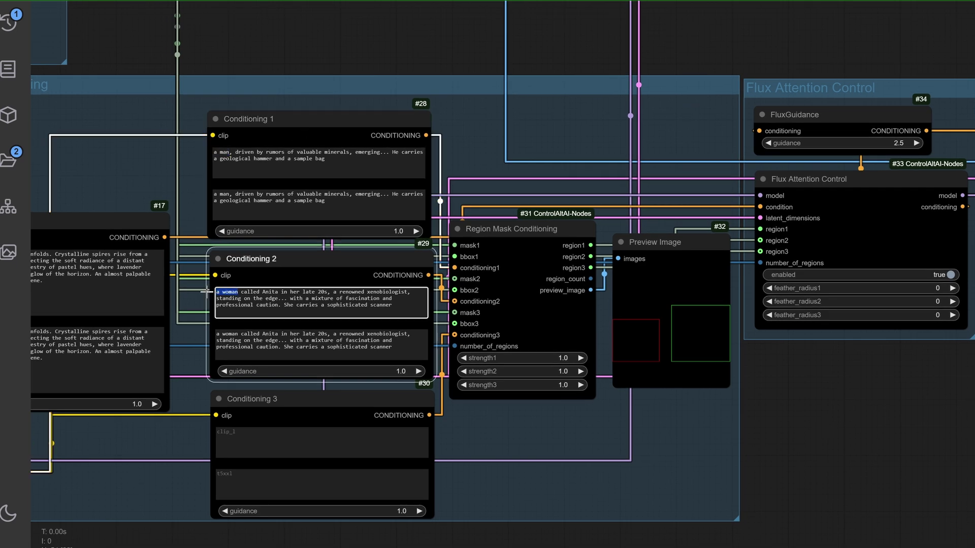
click(905, 499)
Step: Examine the newly generated image and its region overlay to judge how the subjects match the red and green regions
scroll(879, 498, down, 3)
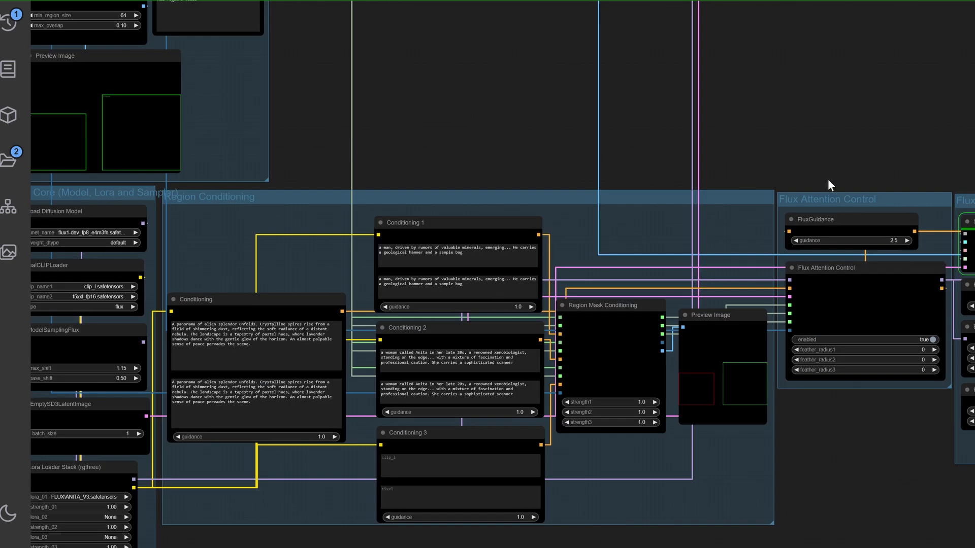
drag(827, 179, 267, 83)
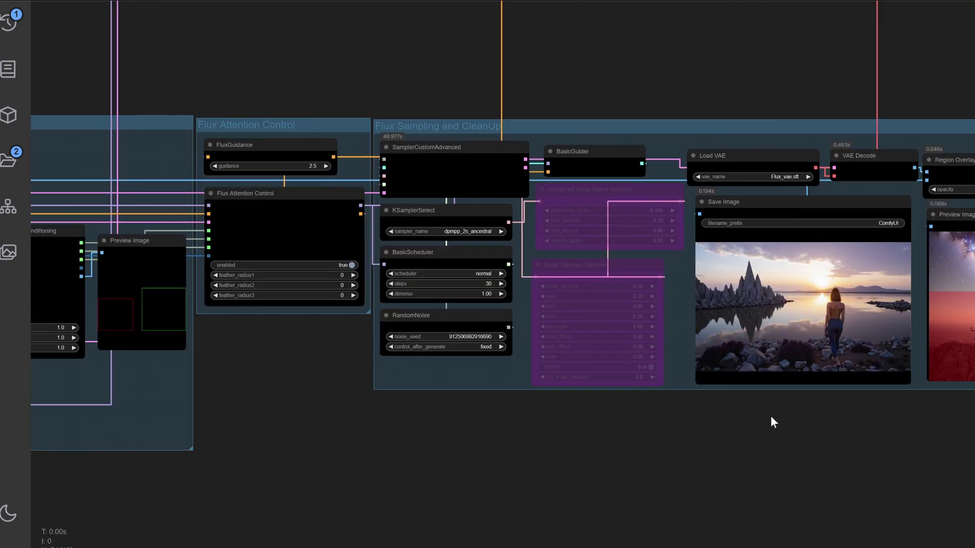
drag(770, 434, 445, 435)
drag(725, 440, 554, 432)
scroll(472, 261, up, 12)
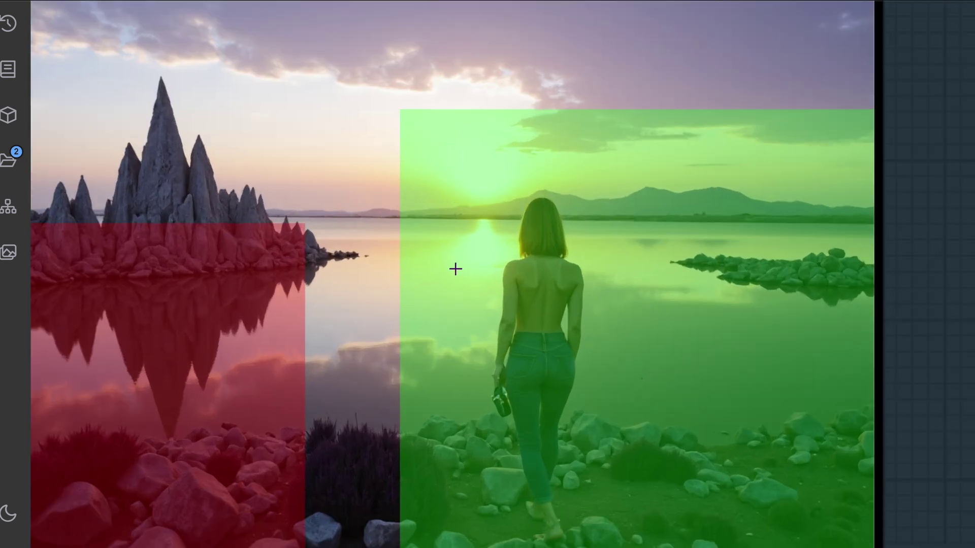
scroll(455, 269, down, 5)
drag(407, 523, 474, 518)
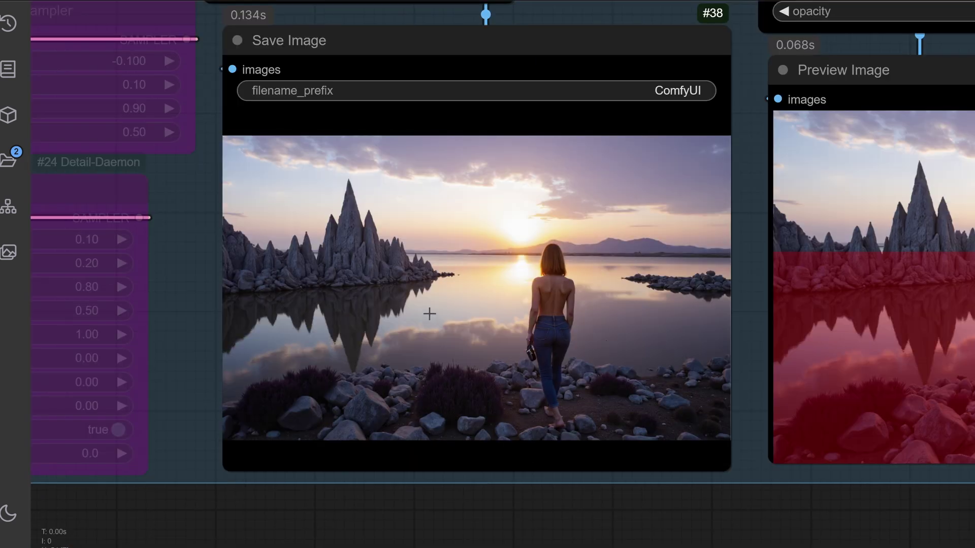